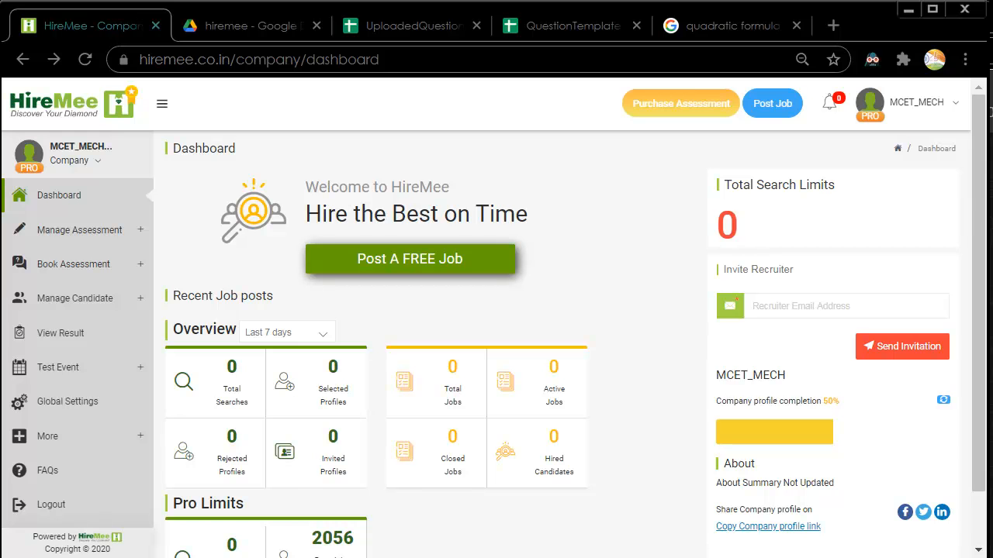
left_click(951, 109)
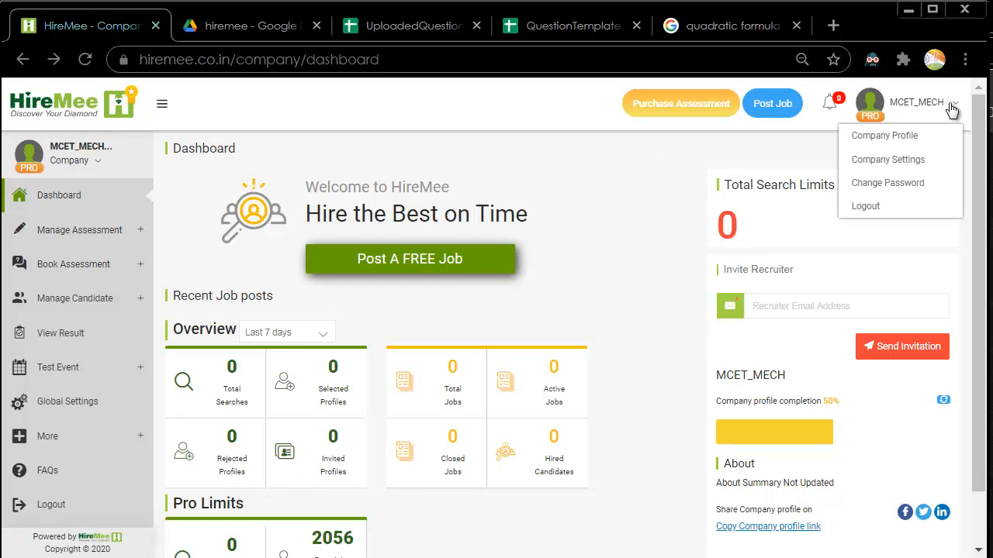
left_click(930, 108)
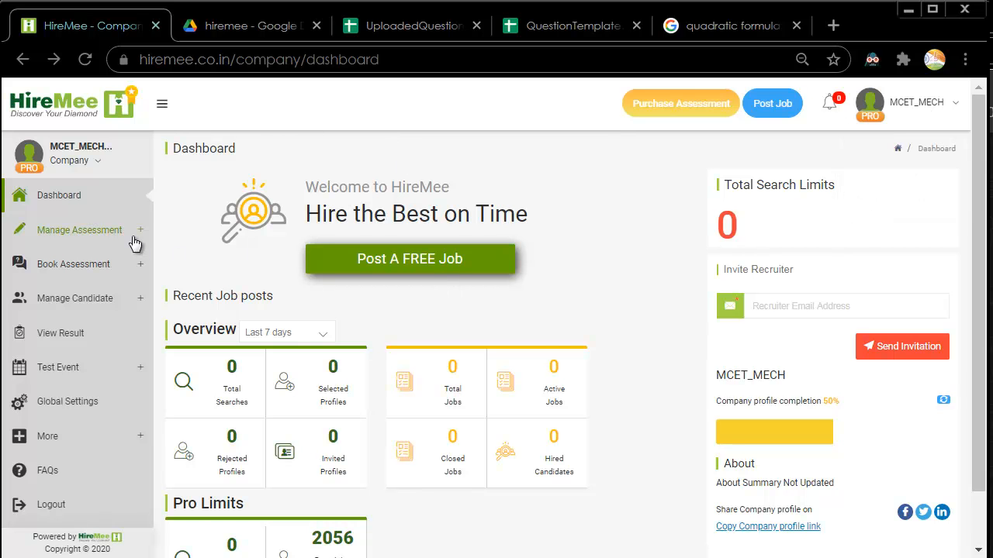
Review the preview of the existing MECH-III MMS assessment in MYOT and return to the assessments list.
left_click(97, 233)
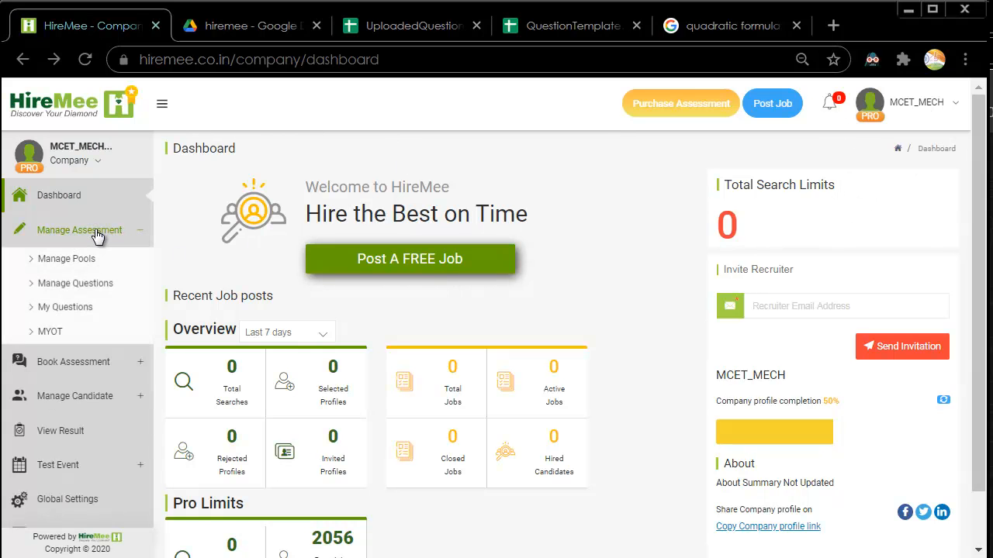
left_click(55, 335)
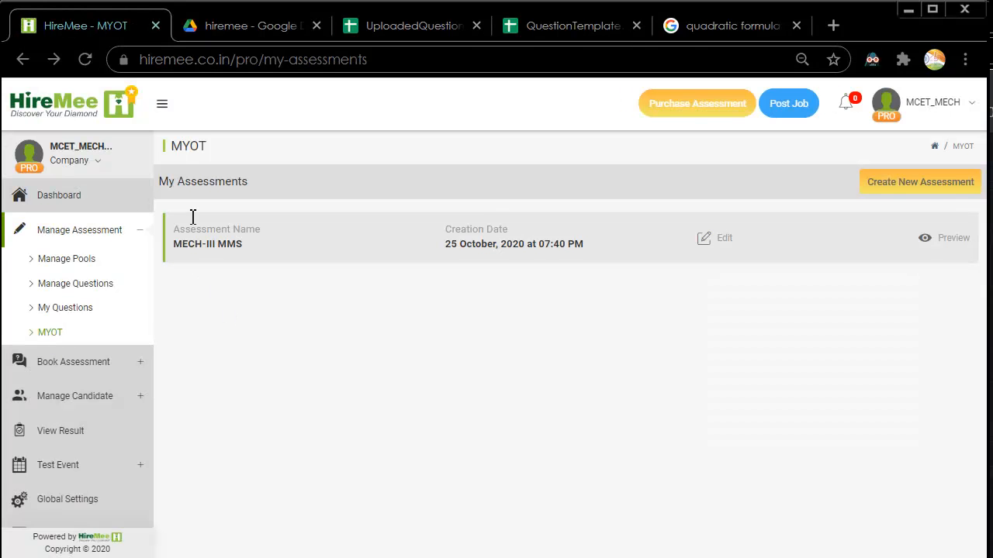
left_click(944, 242)
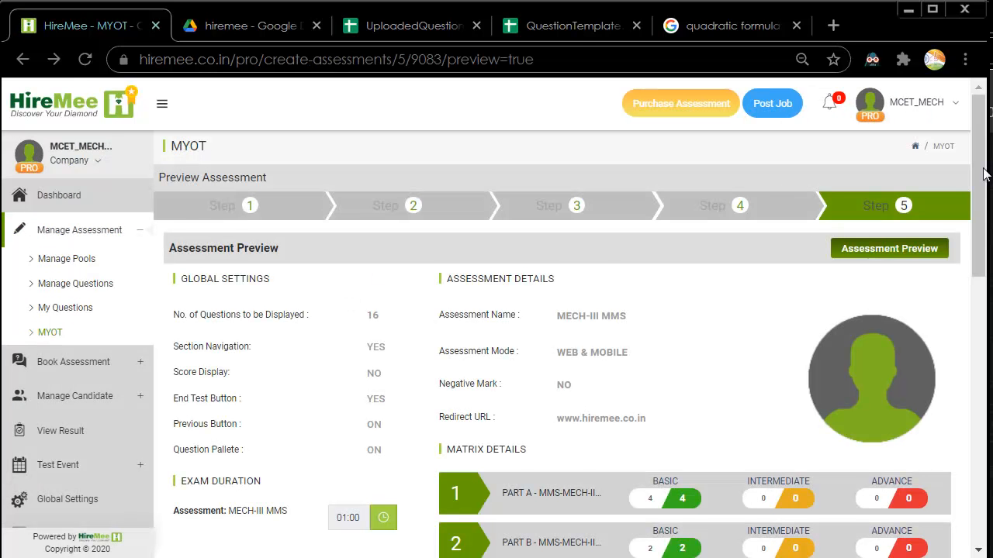
left_click_drag(978, 171, 978, 439)
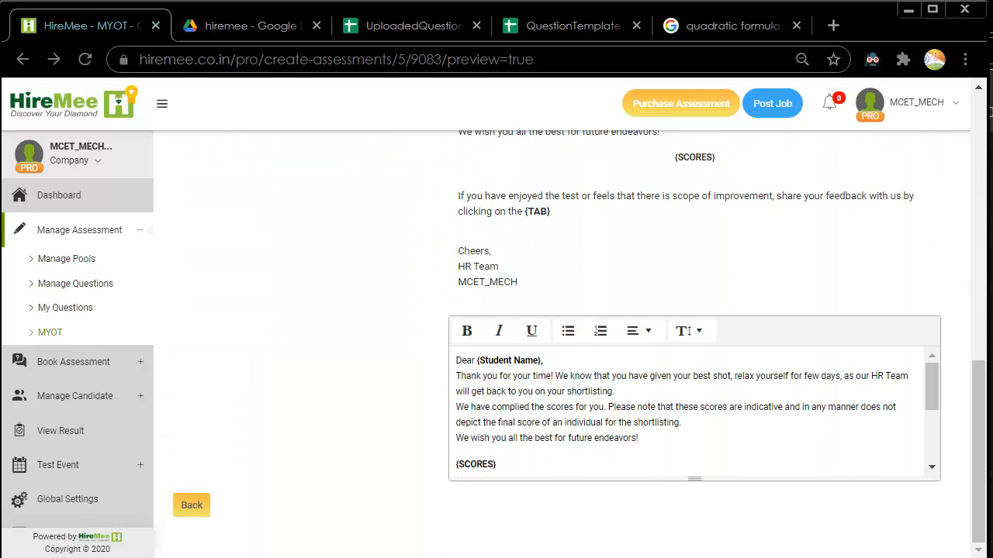
left_click(194, 513)
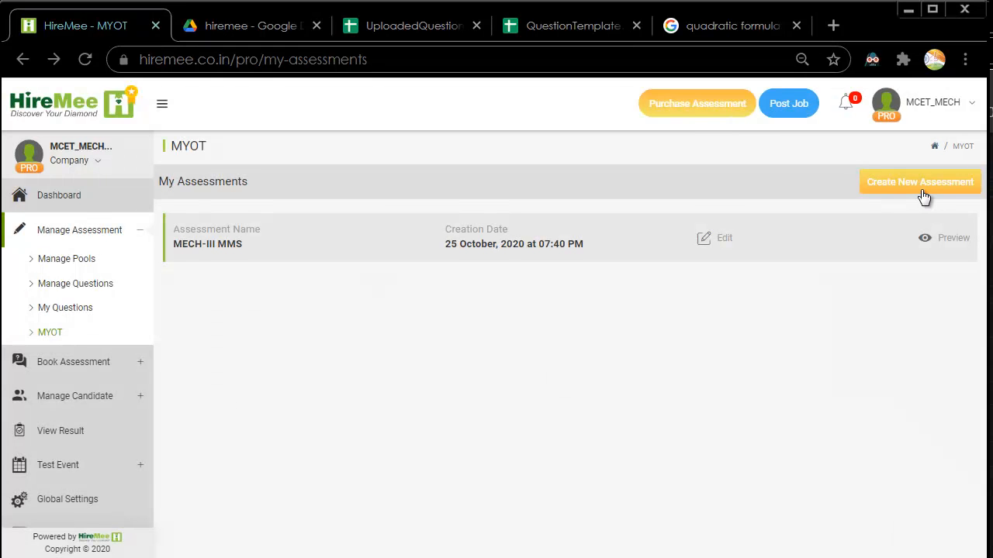
Start a new assessment named dummytest with both the Web and App assessment modes enabled.
left_click(923, 197)
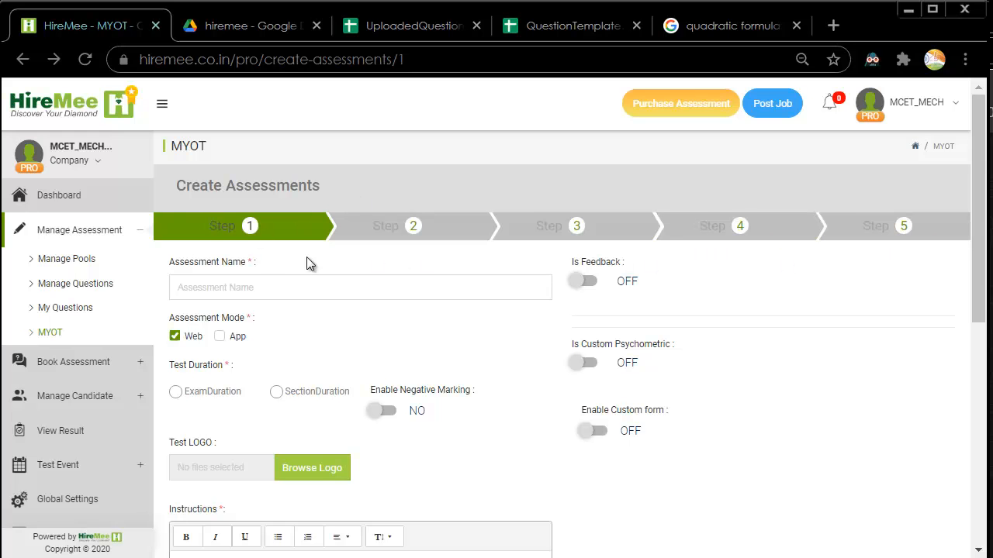
left_click(259, 287)
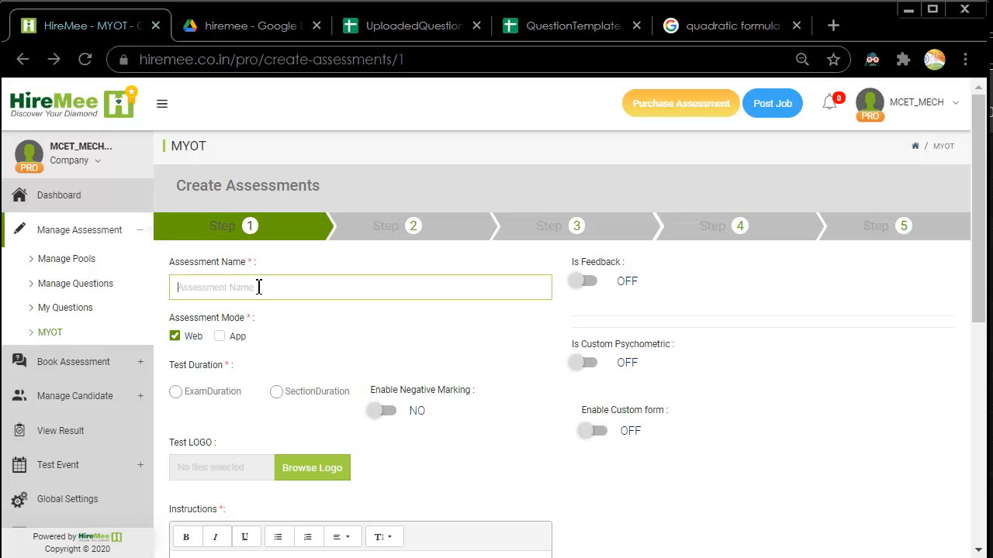
type("dummytest")
left_click(222, 339)
left_click(221, 339)
left_click_drag(979, 204, 979, 243)
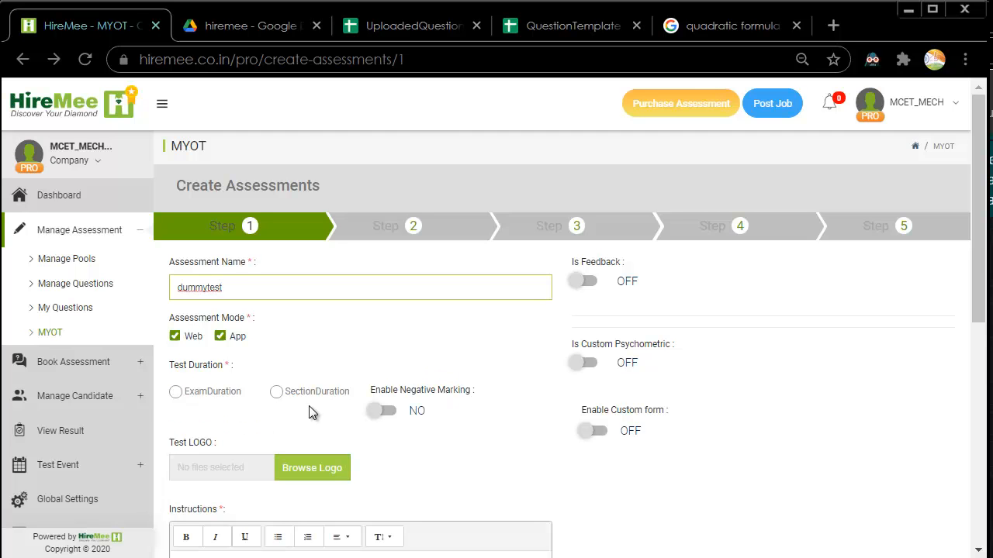
Set the test duration to a whole-exam duration of 01:30.
left_click(177, 394)
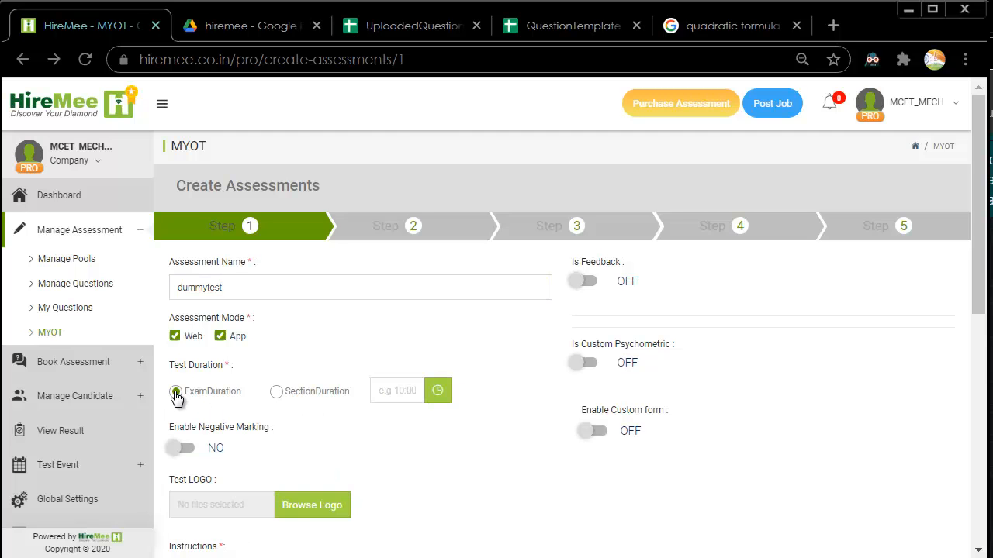
left_click(404, 394)
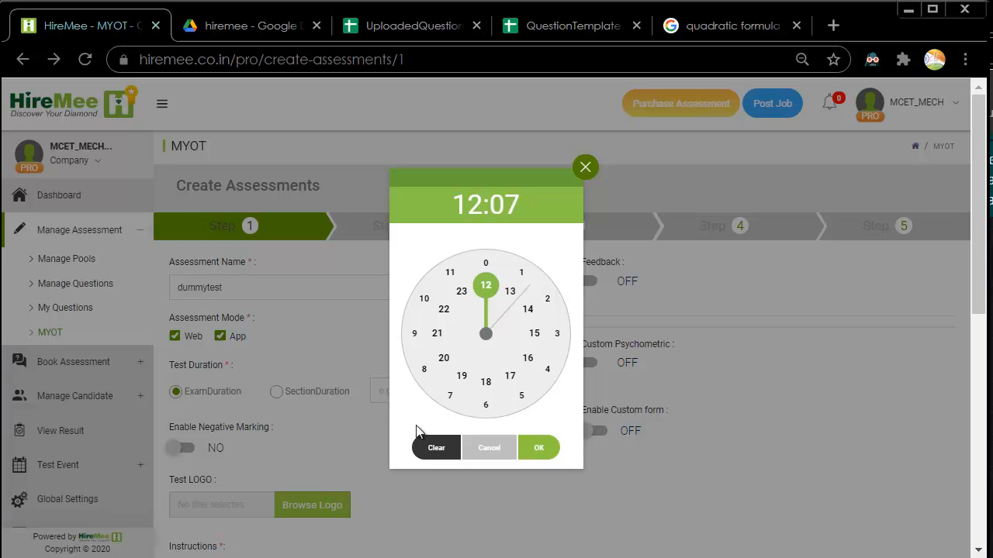
left_click(521, 272)
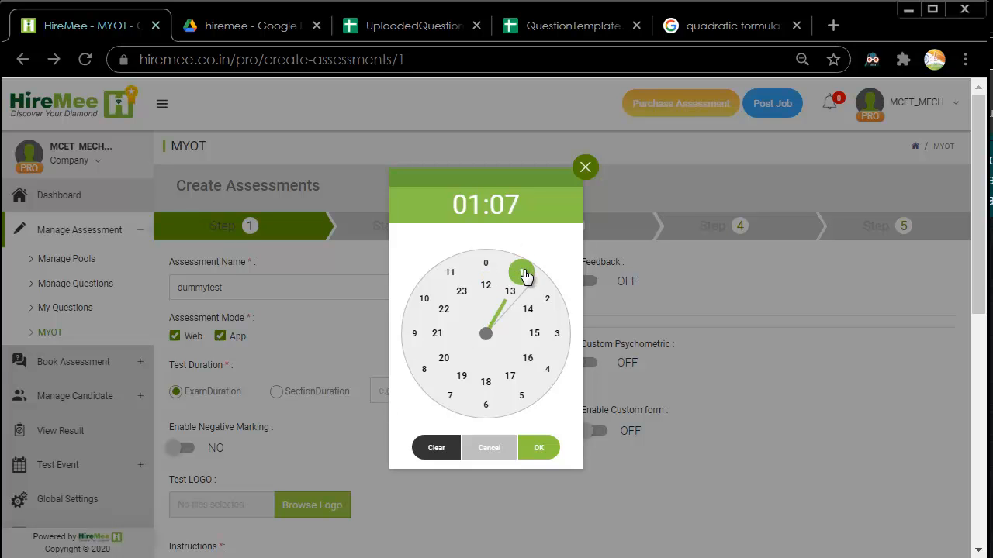
left_click(535, 448)
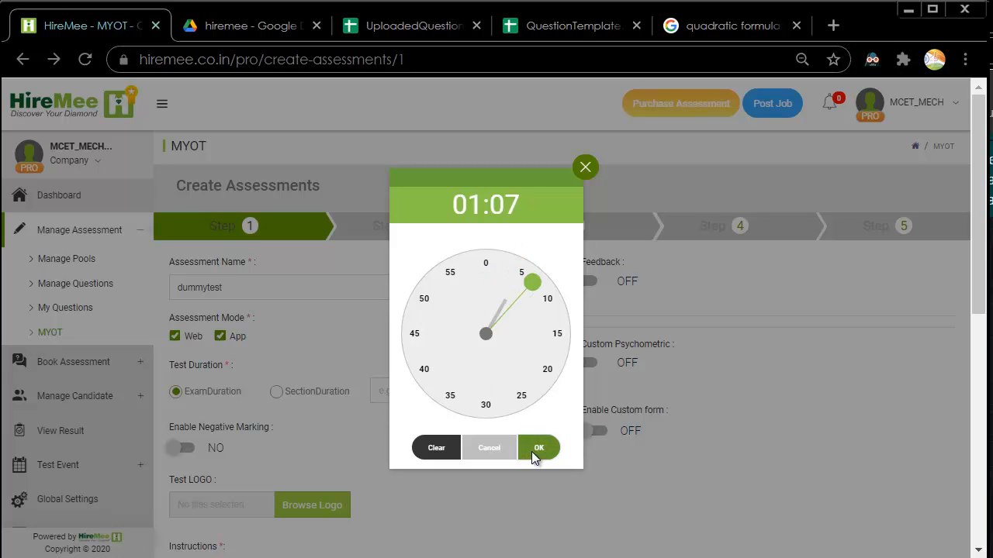
left_click(479, 265)
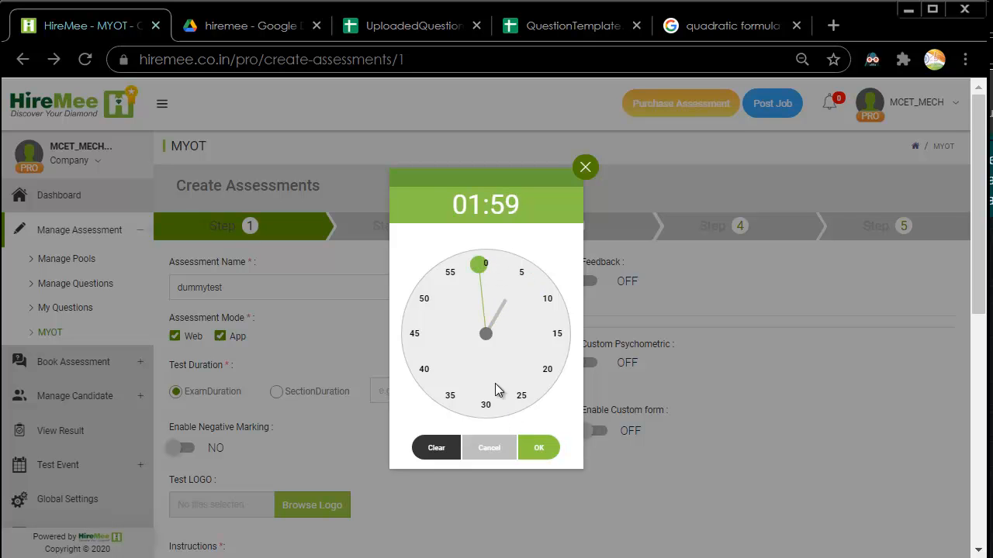
left_click(487, 409)
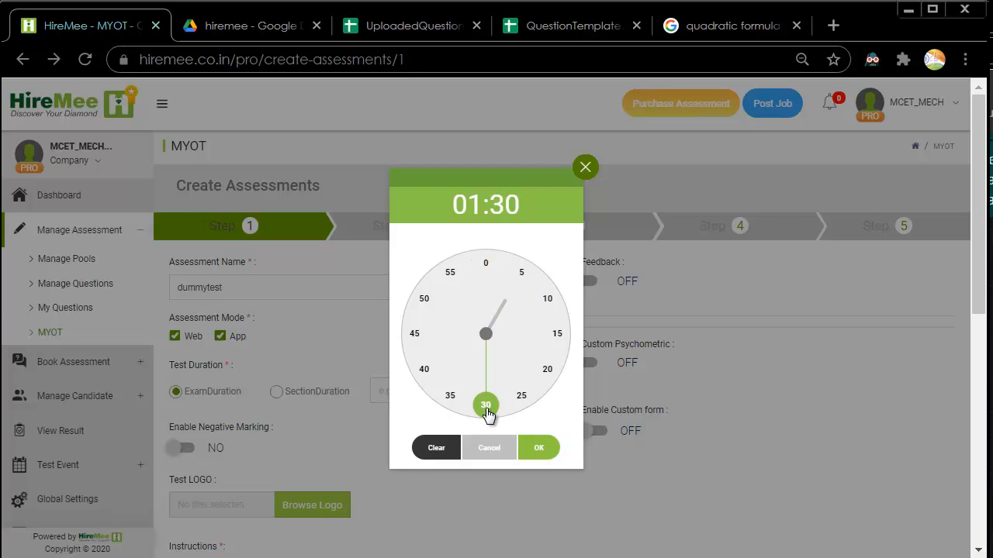
left_click(545, 447)
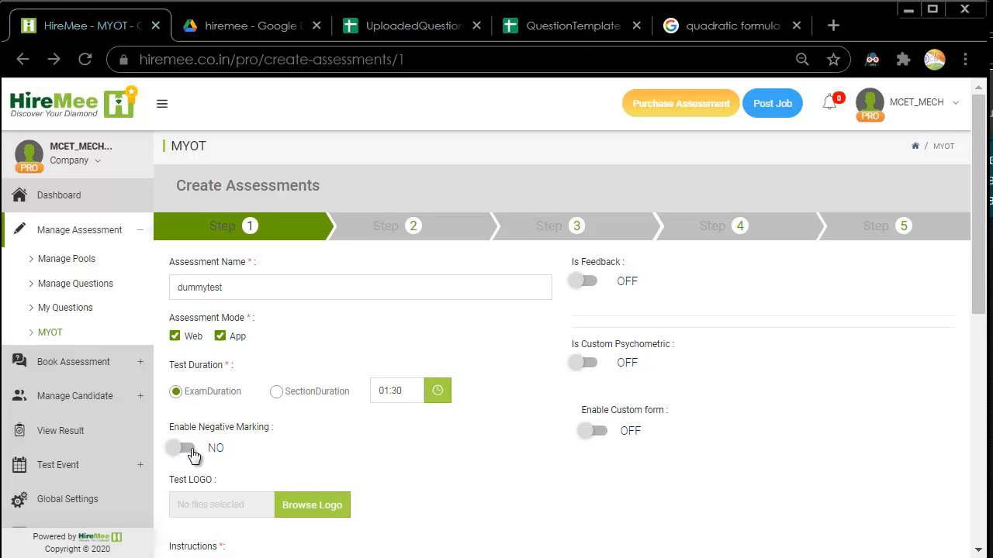
Write the assessment instructions as "instruction" followed by "do not try to copy" on a separate line.
scroll(204, 472, "down", 3)
left_click(230, 349)
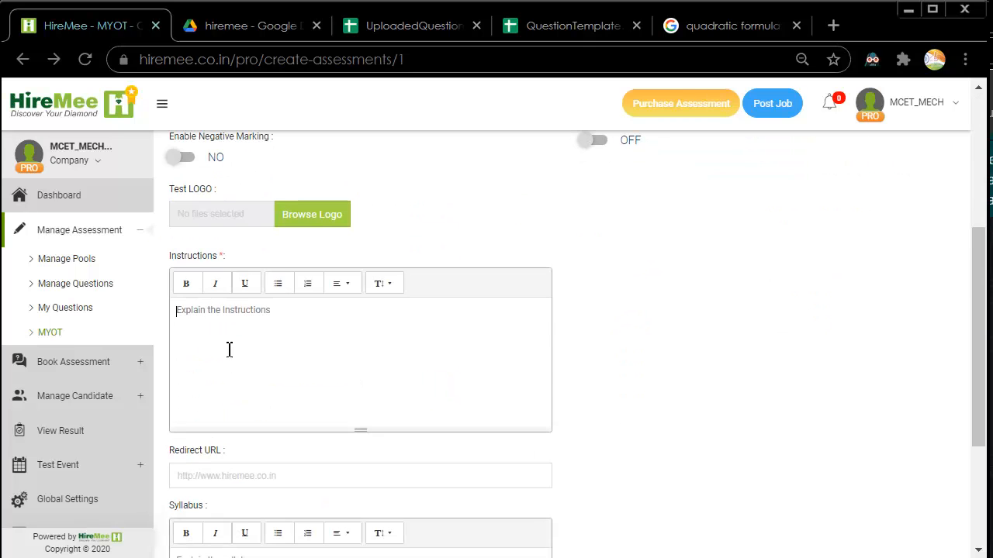
type("instruction")
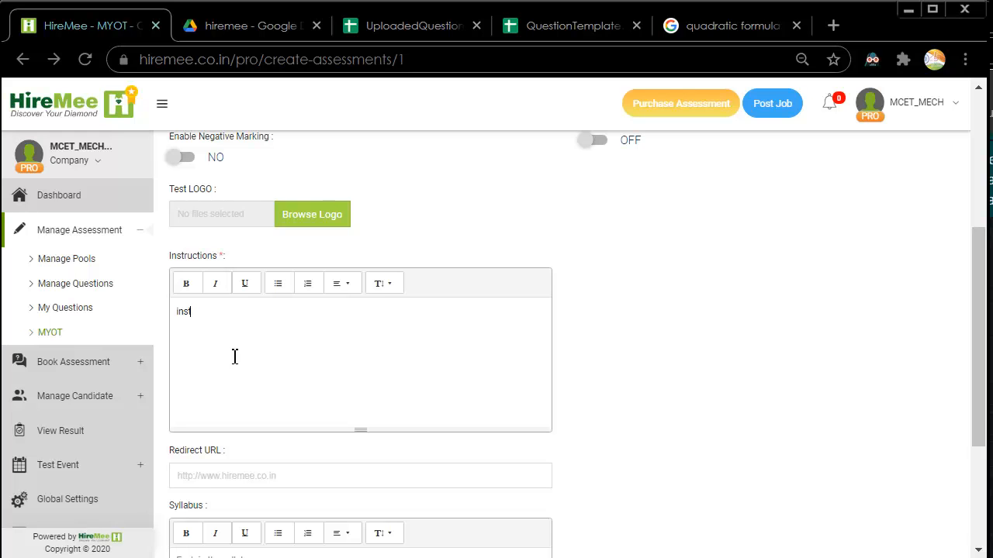
key("Return")
type("do not try to copy")
Leave the redirect URL empty and enter "First 2 units" as the assessment's syllabus.
left_click(248, 475)
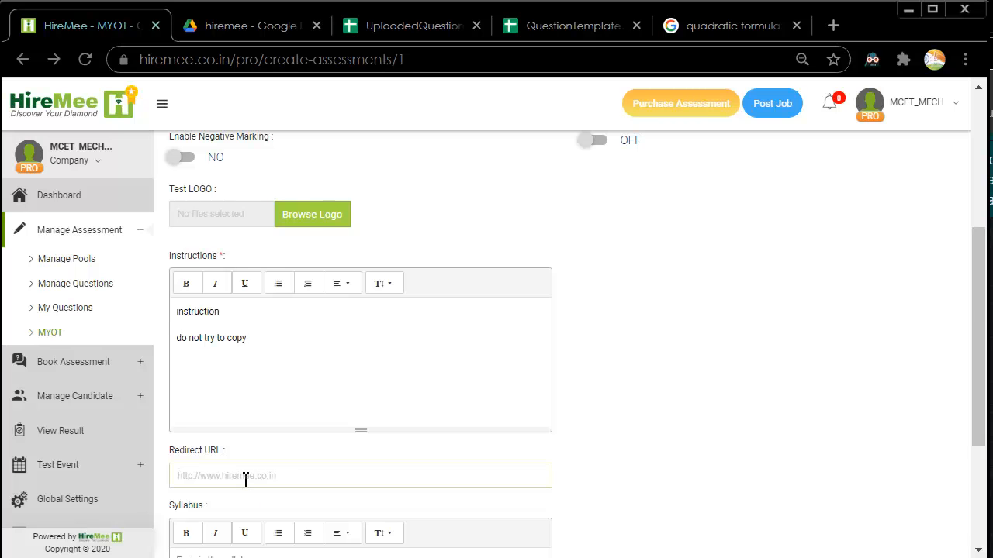
scroll(504, 450, "down", 3)
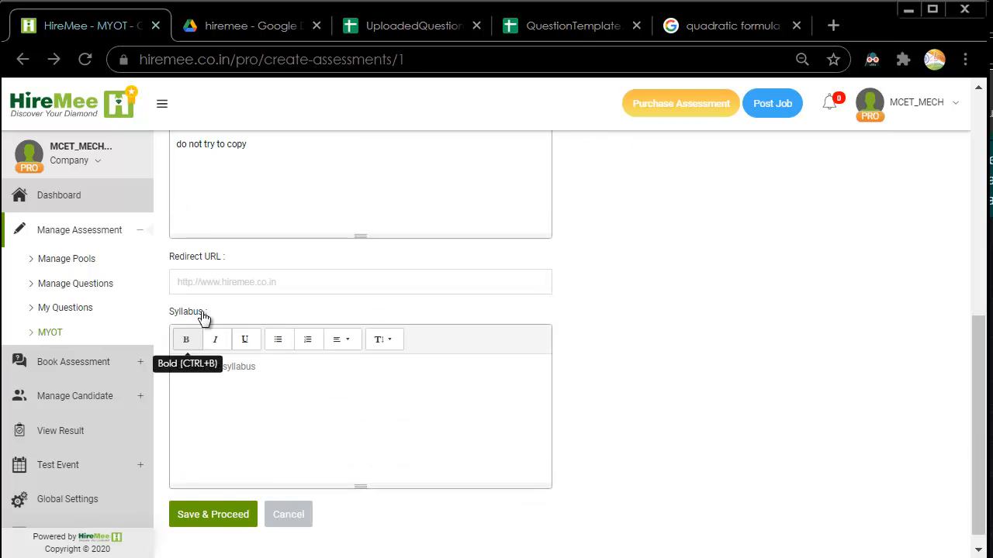
scroll(279, 438, "down", 1)
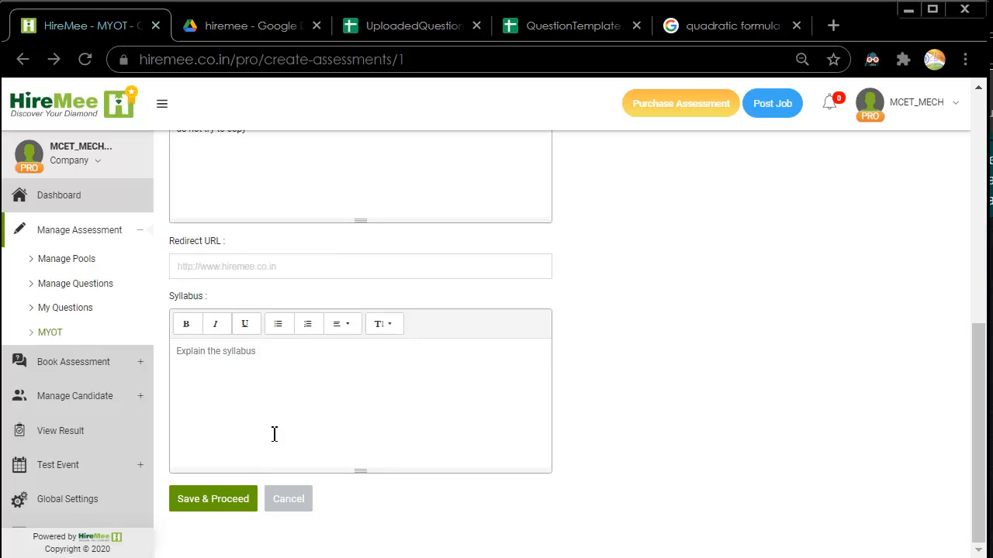
left_click(252, 383)
type("First 3")
type(" units")
Enable the custom form and define its first field as a mandatory TextBox labelled Full Name.
scroll(264, 403, "up", 10)
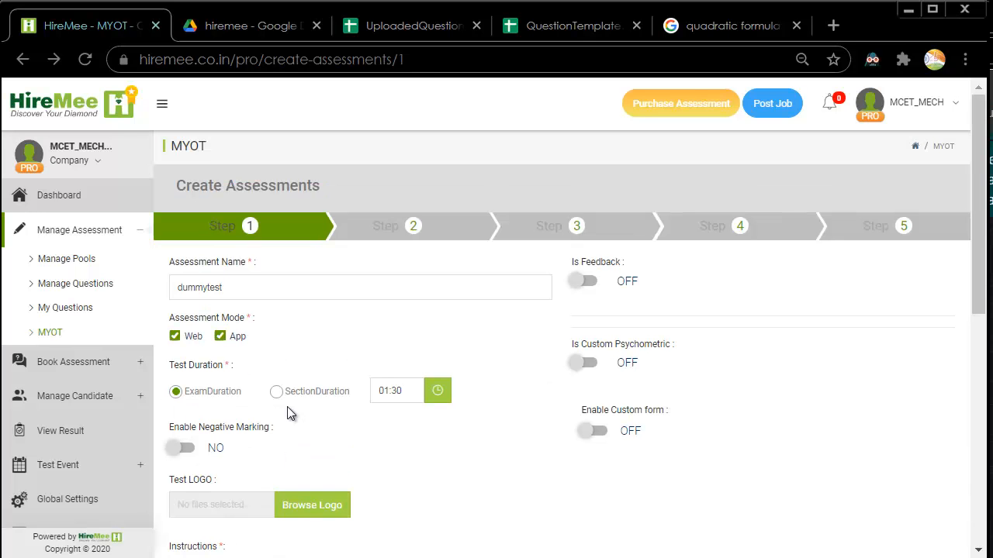
left_click(592, 432)
scroll(598, 392, "down", 3)
left_click(613, 323)
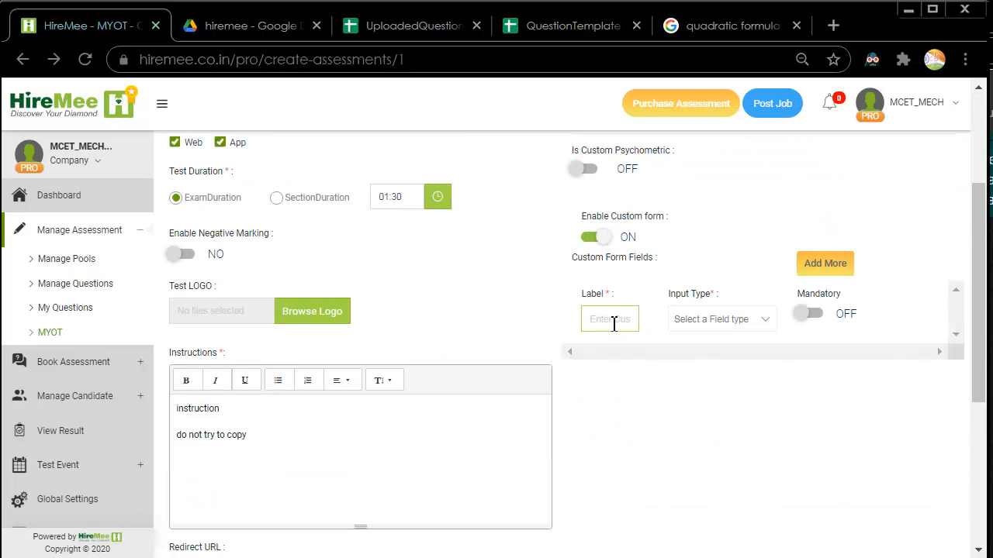
type("Full Name")
left_click(811, 263)
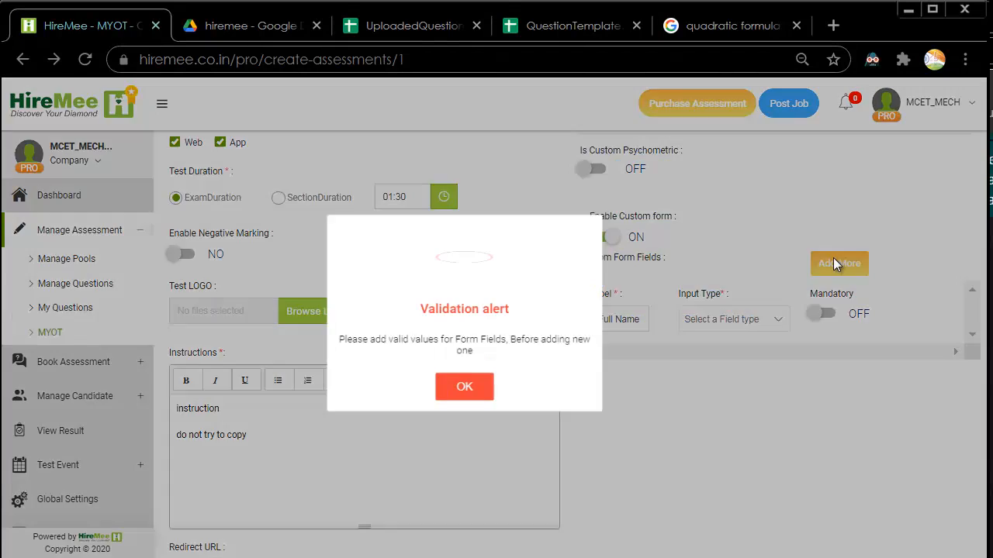
left_click(465, 386)
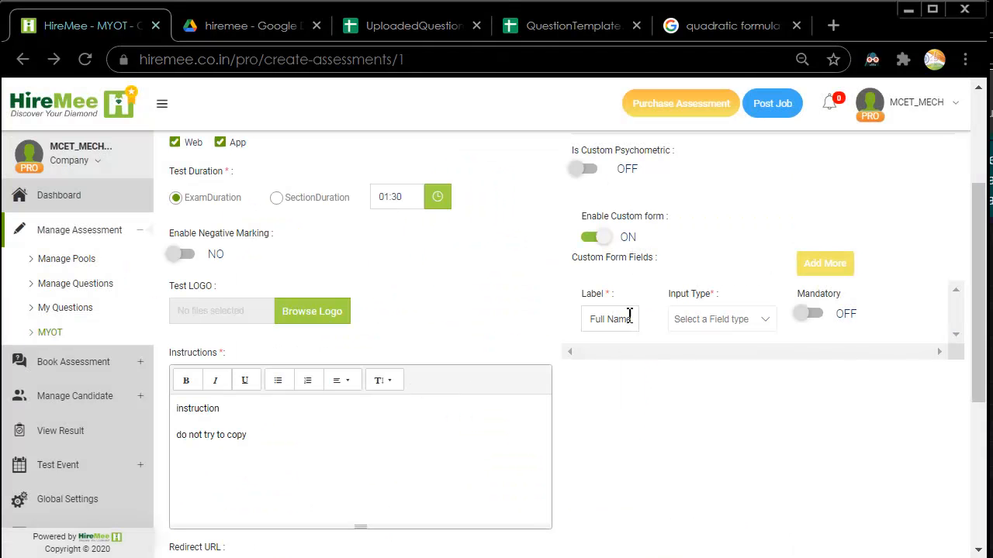
left_click(702, 319)
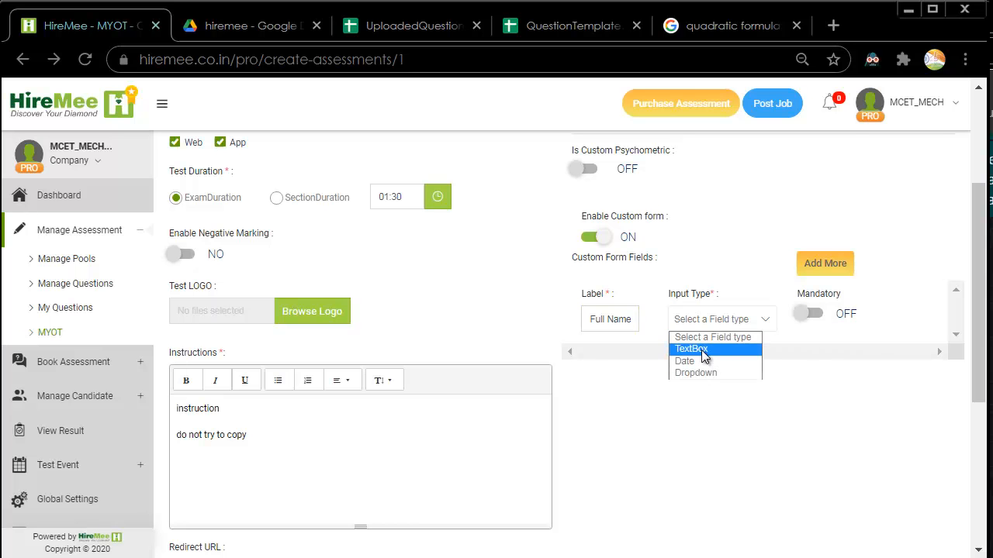
left_click(702, 350)
left_click(813, 313)
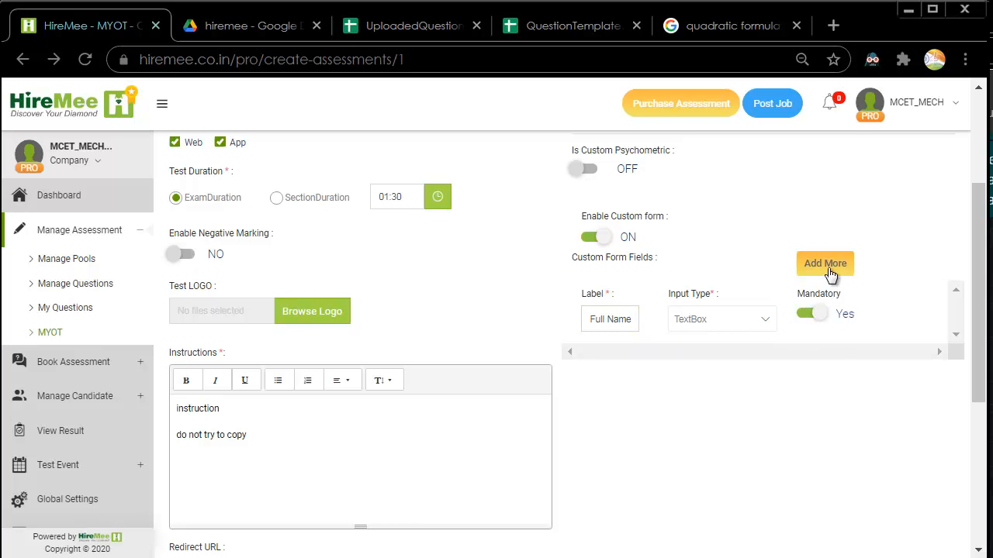
Add a second custom form field labelled Roll Number with the TextBox input type and make it mandatory.
left_click(827, 263)
left_click(624, 381)
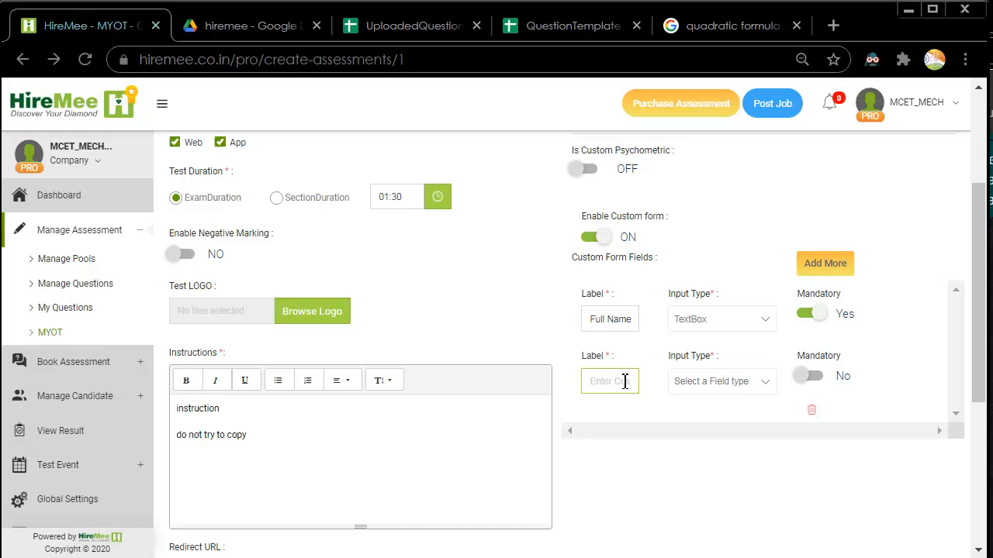
type("Roll Number")
left_click(683, 381)
left_click(700, 410)
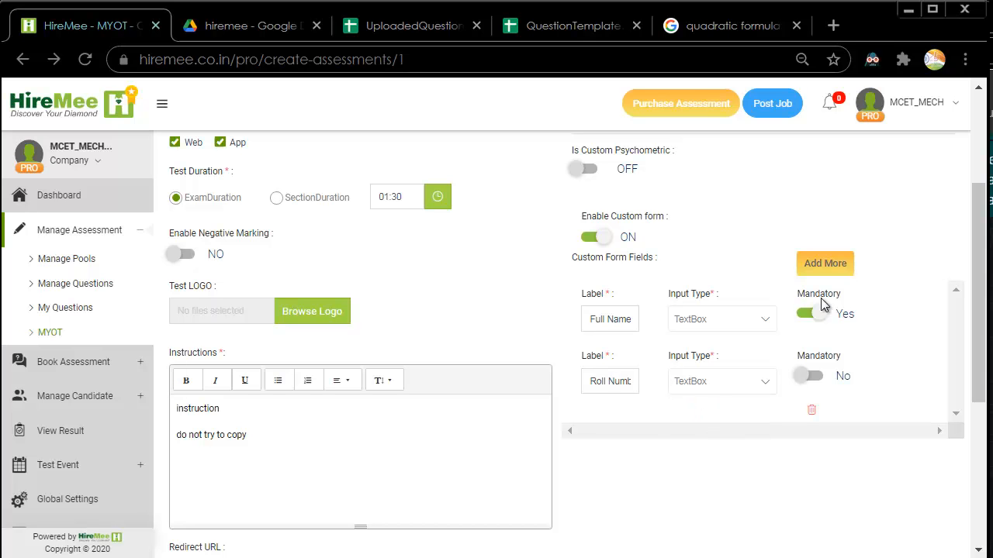
left_click(808, 376)
Review the completed assessment details and save them to proceed to the section setup.
left_click_drag(981, 319, 976, 214)
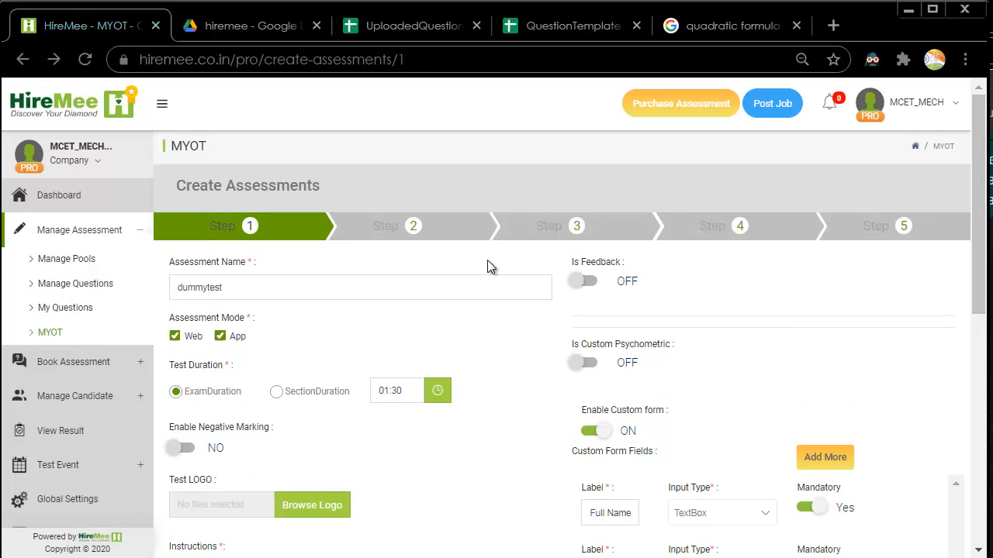
scroll(683, 272, "down", 10)
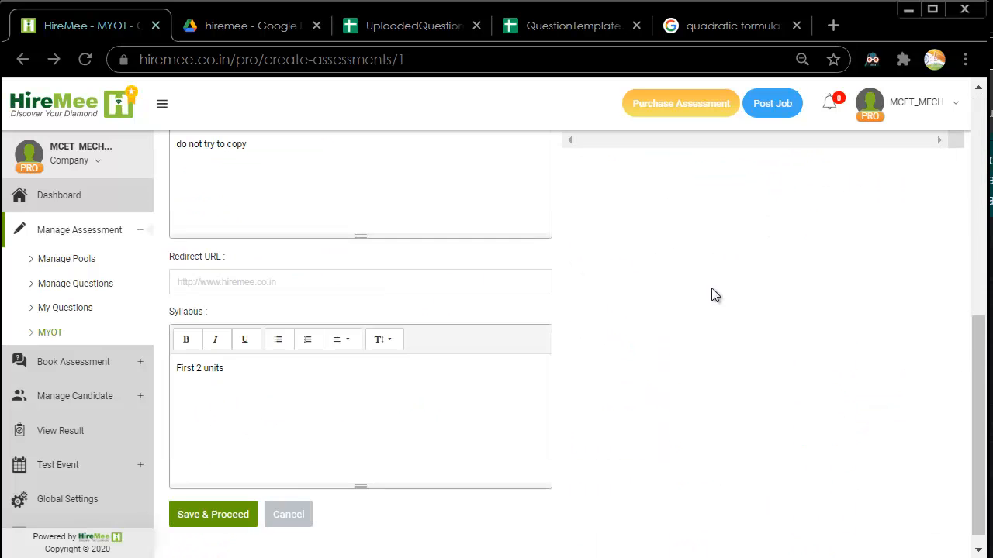
left_click(211, 515)
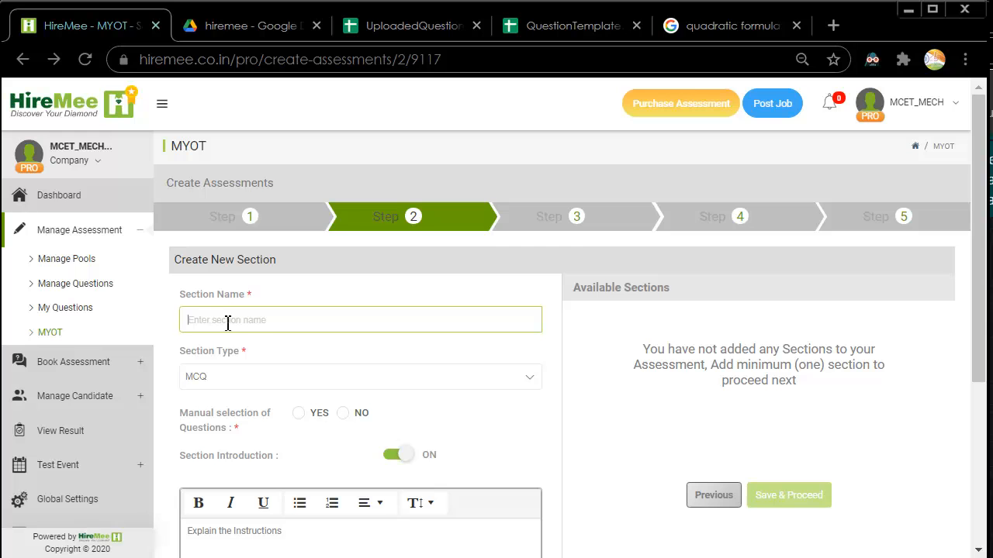
Name the new section MCQ and keep MCQ as its section type.
type("MCQ")
left_click(211, 377)
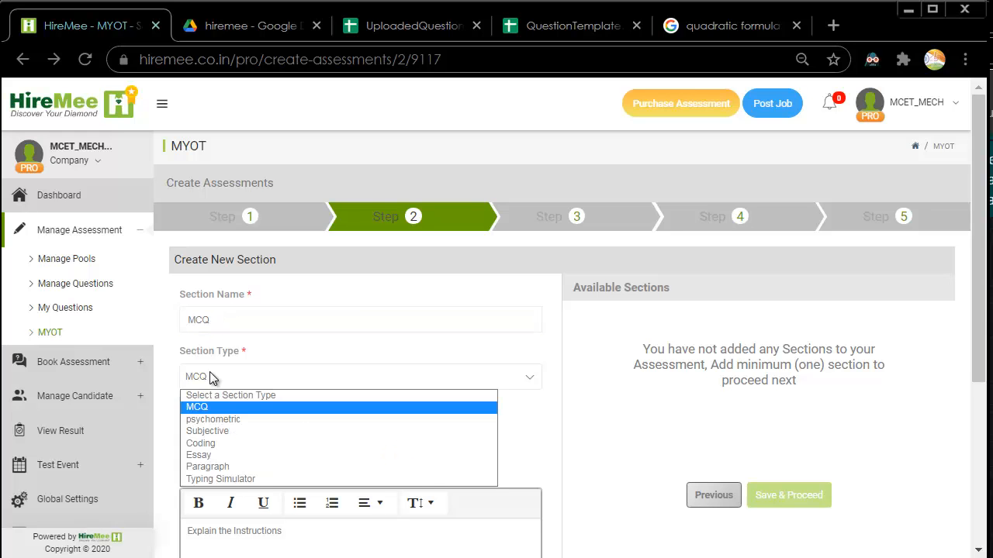
left_click(211, 377)
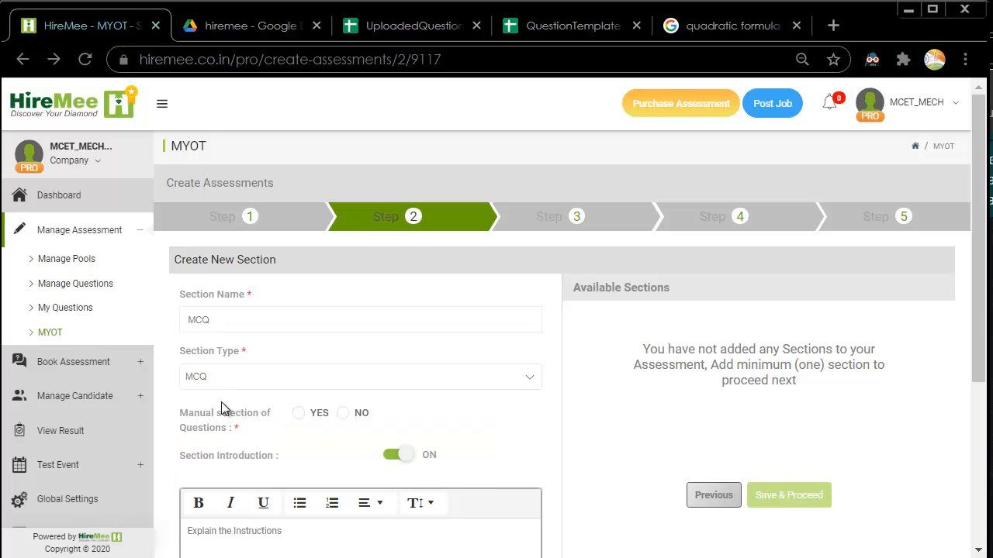
Choose manual question selection for the MCQ section, turn off its section introduction and save the section info.
left_click(299, 414)
scroll(226, 368, "down", 1)
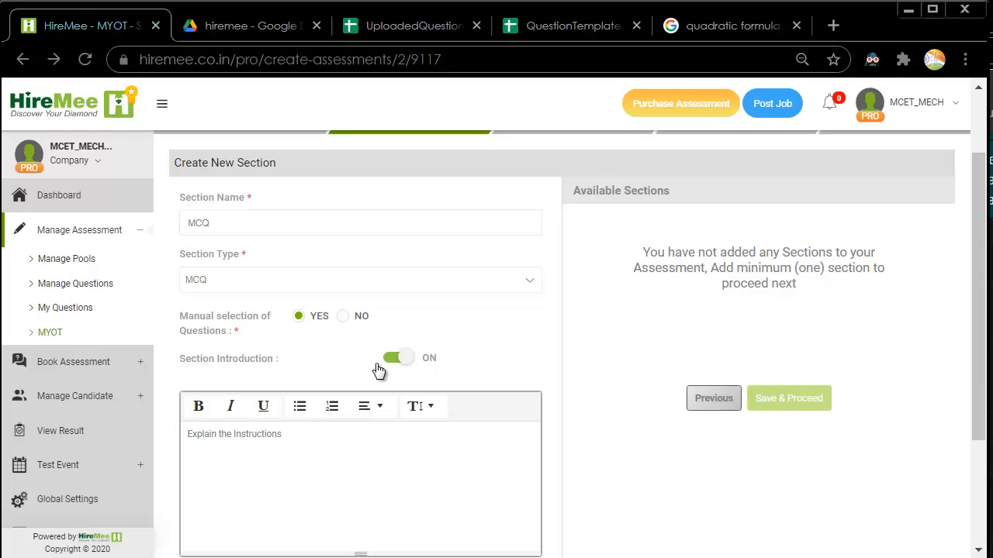
left_click(324, 440)
scroll(233, 426, "down", 2)
left_click(404, 190)
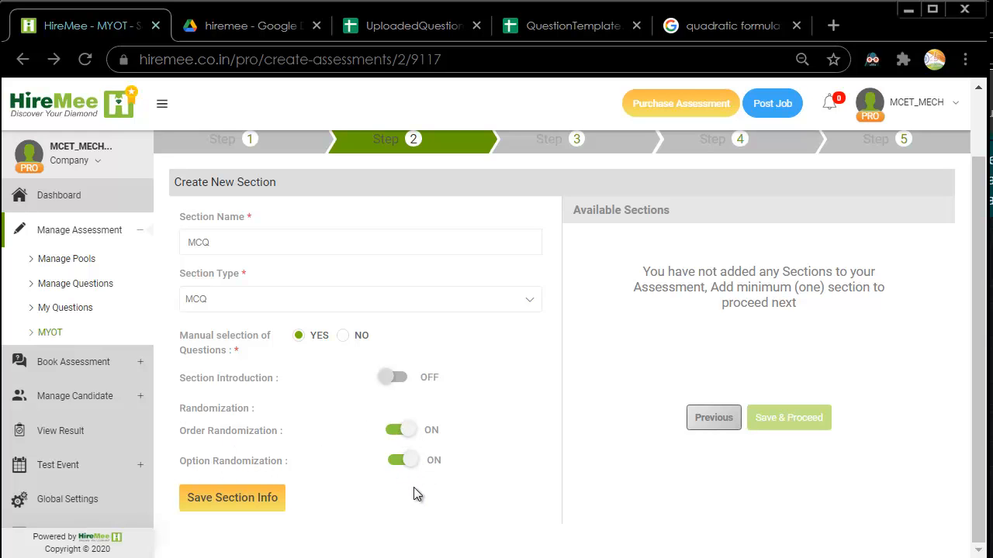
scroll(397, 483, "up", 1)
scroll(393, 483, "down", 1)
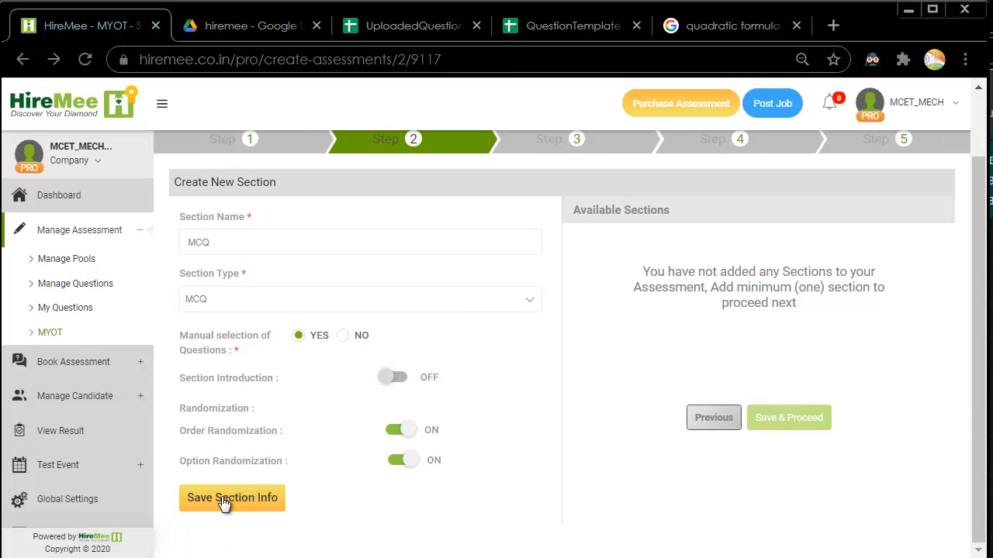
left_click(223, 506)
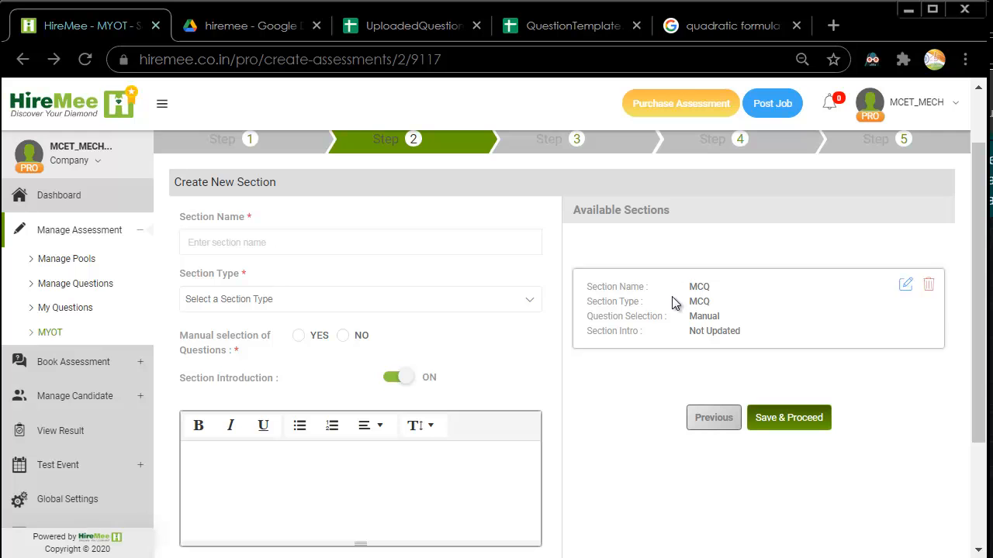
double_click(702, 287)
Name the next new section PART A and set its section type to Subjective.
left_click(306, 243)
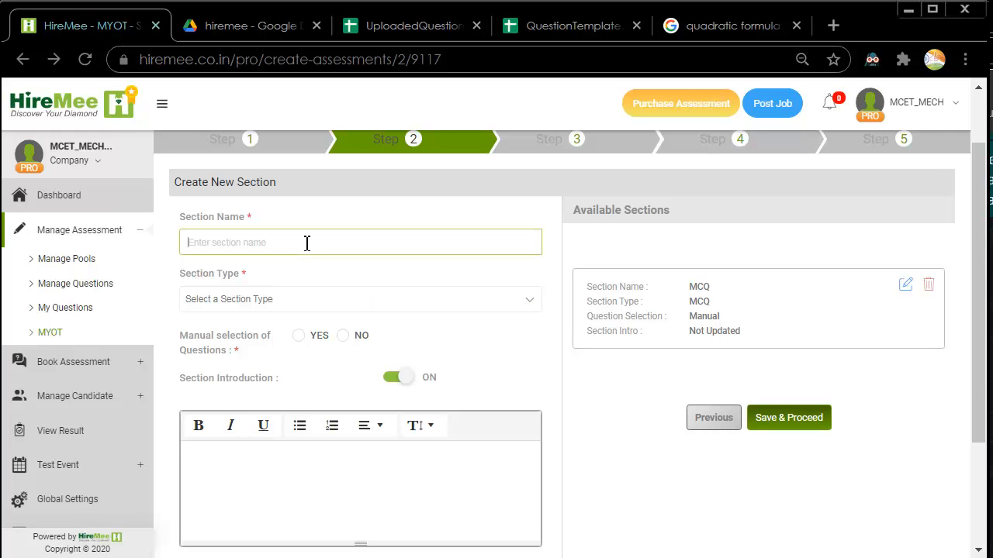
type("pa")
key("BackSpace")
type("PAFT")
type("RT A")
left_click(276, 220)
left_click(295, 300)
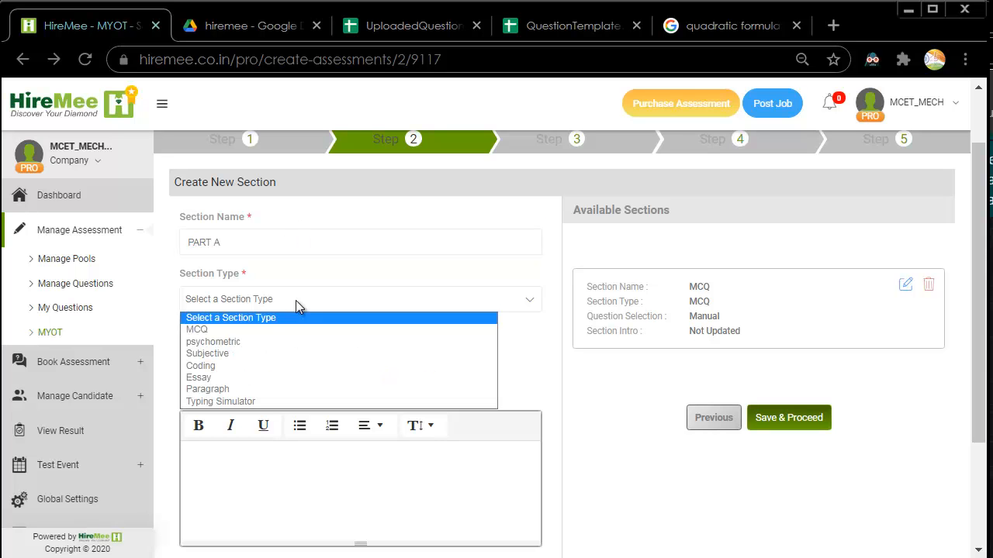
left_click(292, 352)
Choose manual question selection for PART A, enter the introduction ANSWER ALL QUESTIONS and save the section info.
left_click(302, 339)
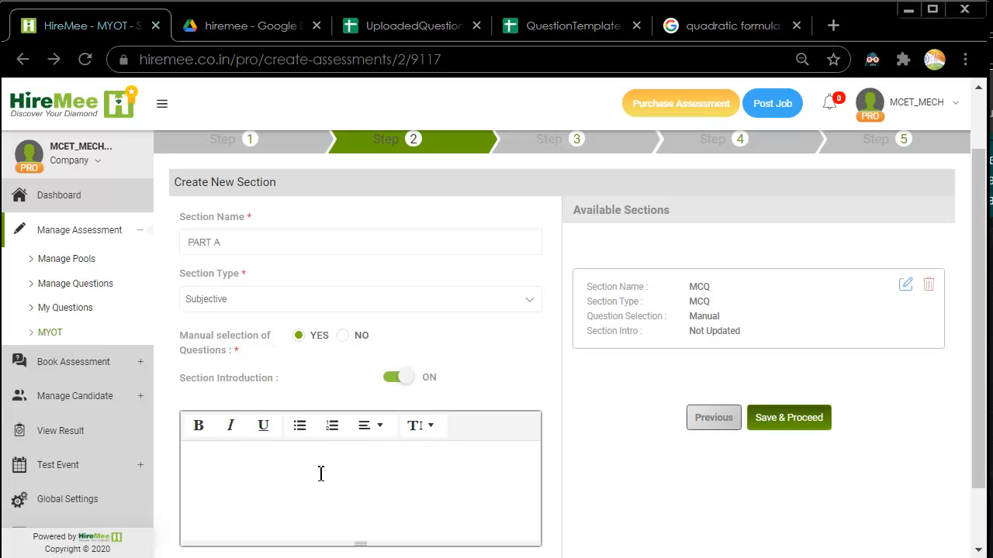
left_click(397, 377)
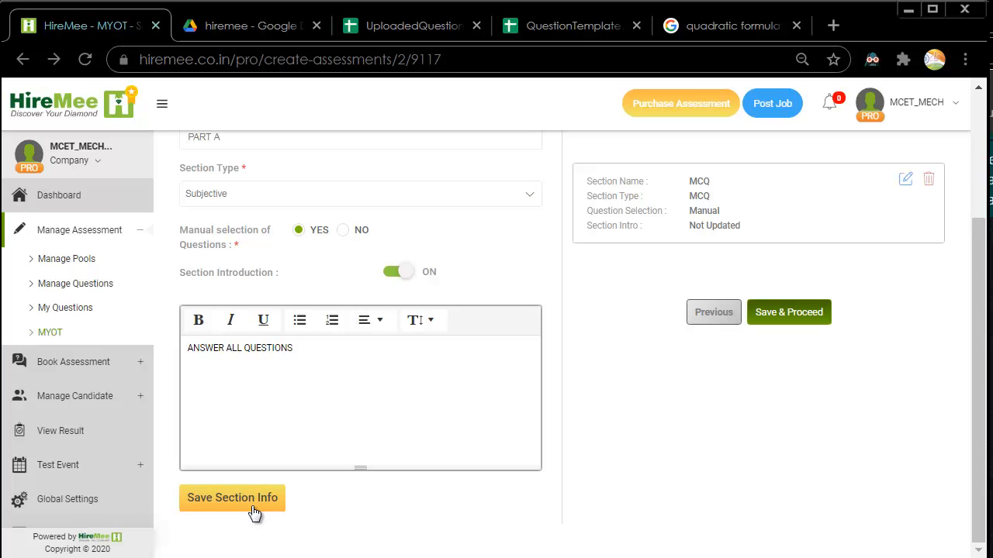
left_click(253, 508)
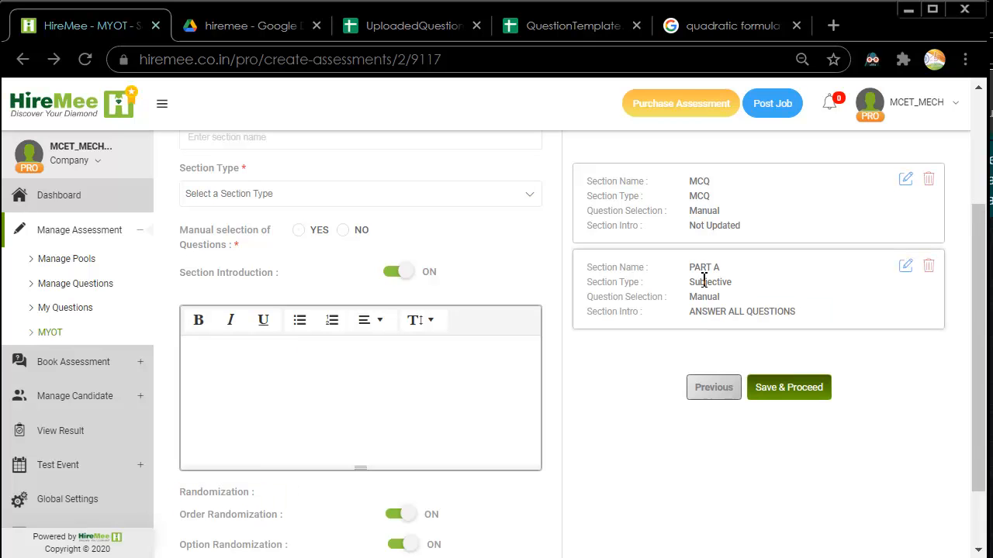
left_click_drag(690, 268, 720, 268)
Name a third section PART B and set its section type to Subjective.
scroll(472, 374, "up", 3)
left_click(293, 329)
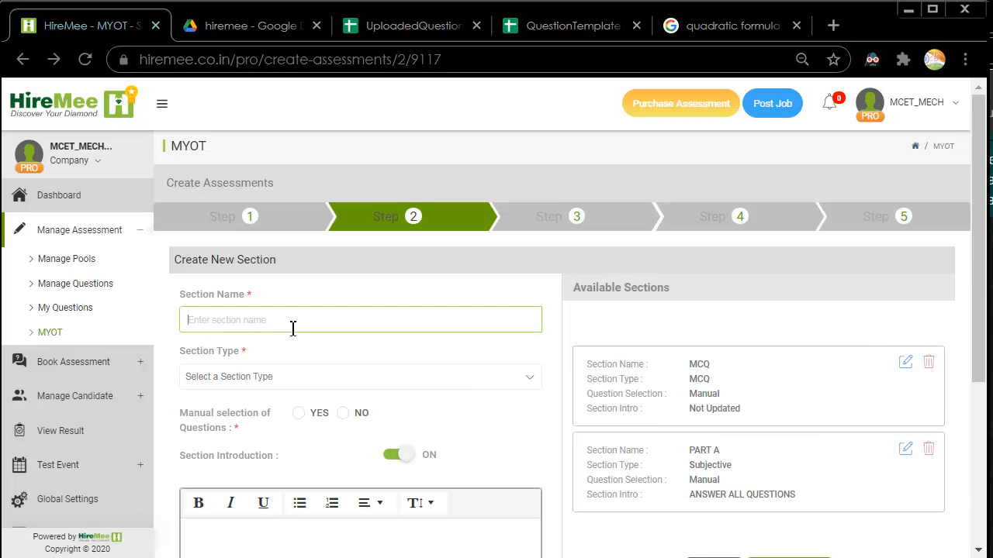
type("pa")
key("BackSpace")
key("BackSpace")
type("PA")
left_click(273, 379)
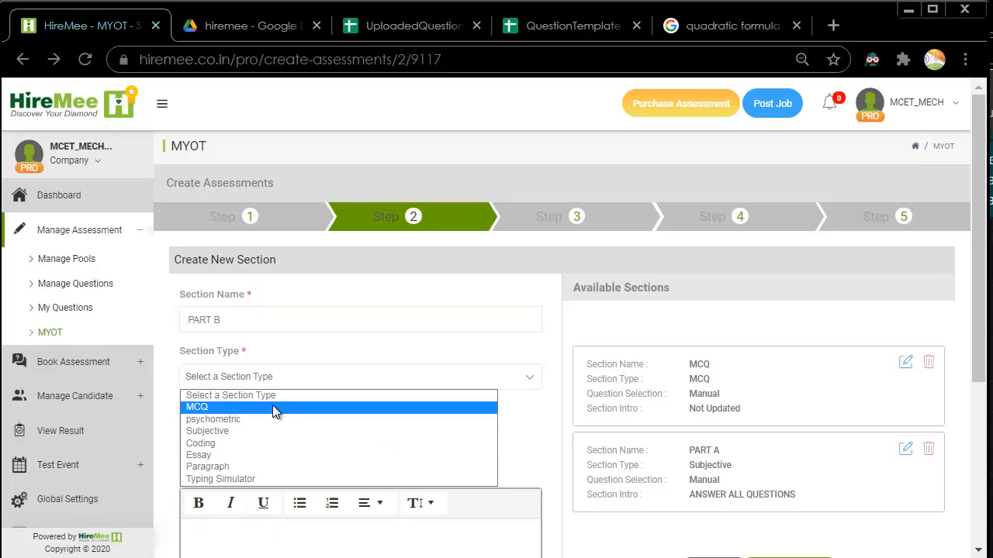
left_click(266, 431)
Choose manual question selection for PART B, enter the introduction ANSWER ONE OF THE PAIRS and save the section info.
scroll(397, 348, "down", 3)
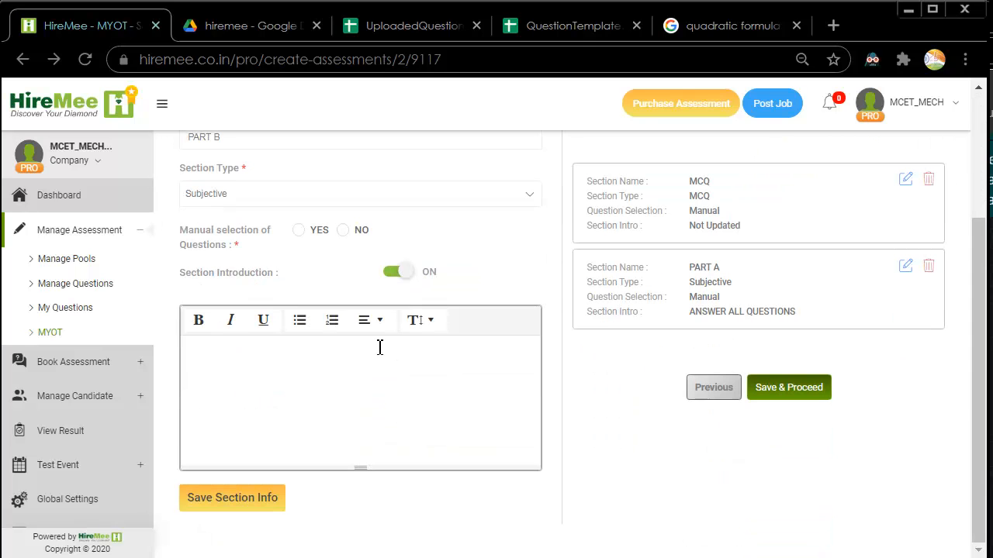
left_click(301, 230)
type("ANSWER ONE OF THE PAIRS")
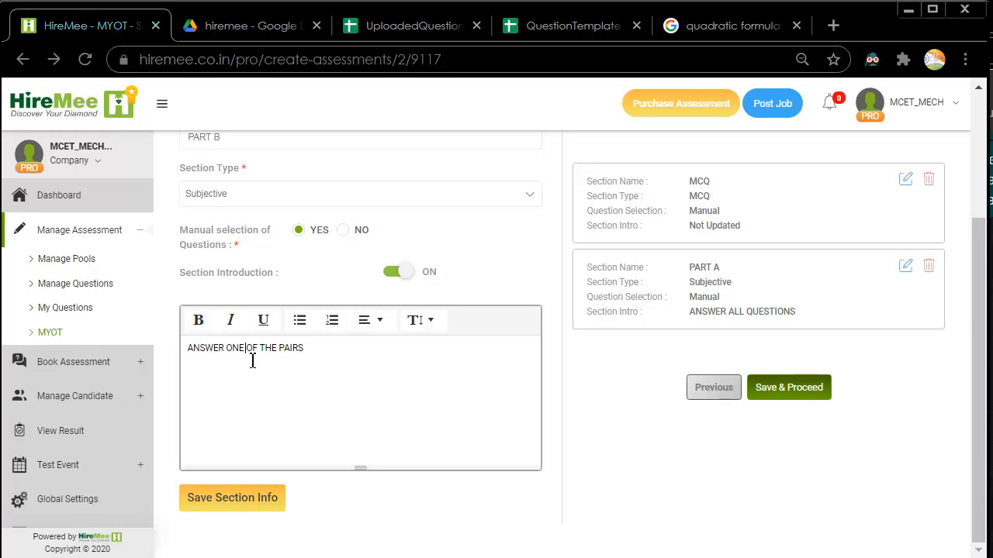
key("ctrl+a")
left_click(256, 399)
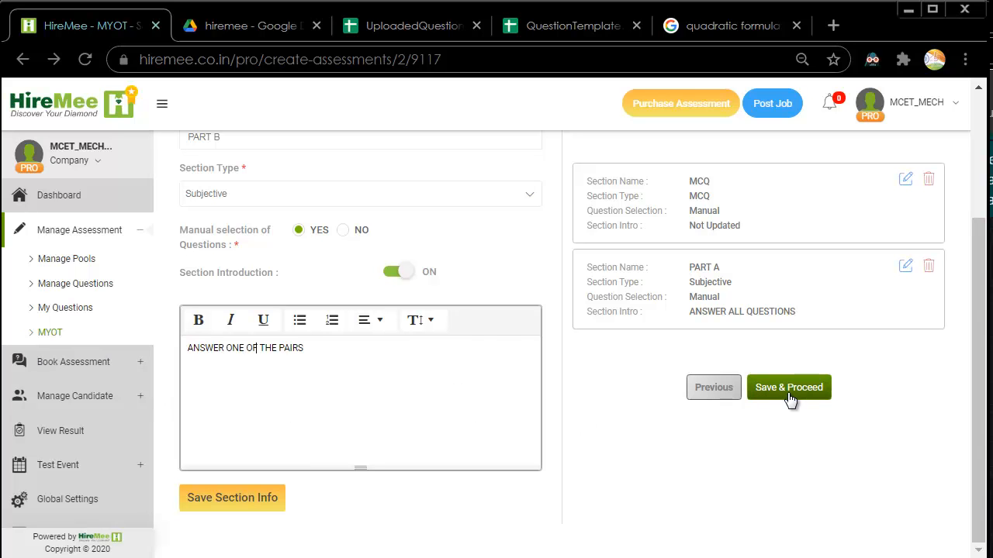
left_click(253, 505)
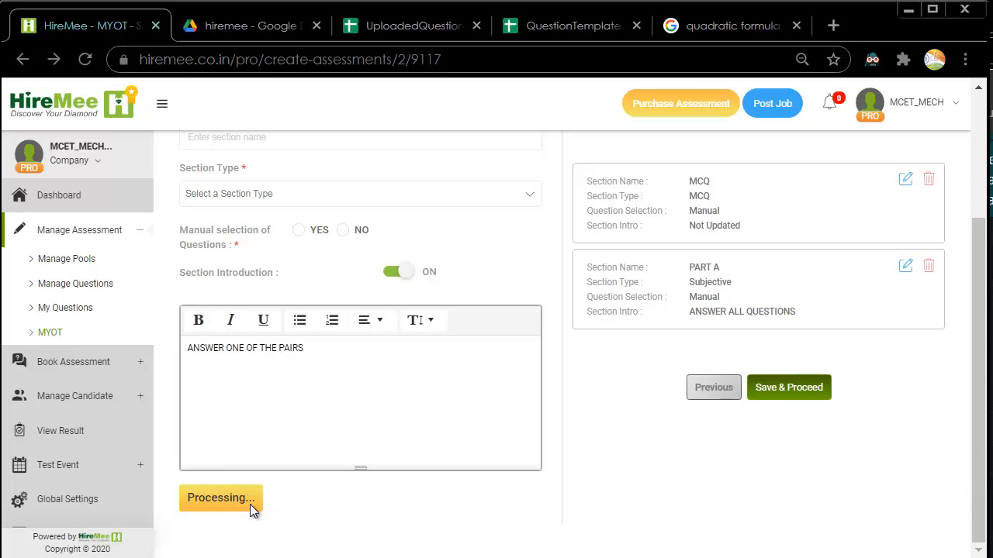
Review the MCQ, PART A and PART B sections and save them to proceed to question selection.
scroll(250, 504, "up", 2)
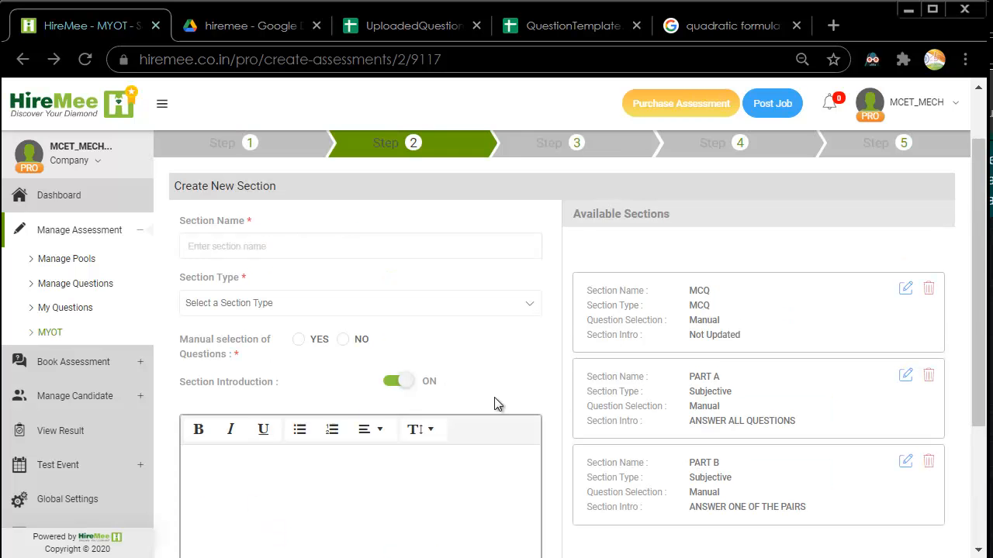
left_click_drag(608, 292, 667, 488)
left_click(661, 465)
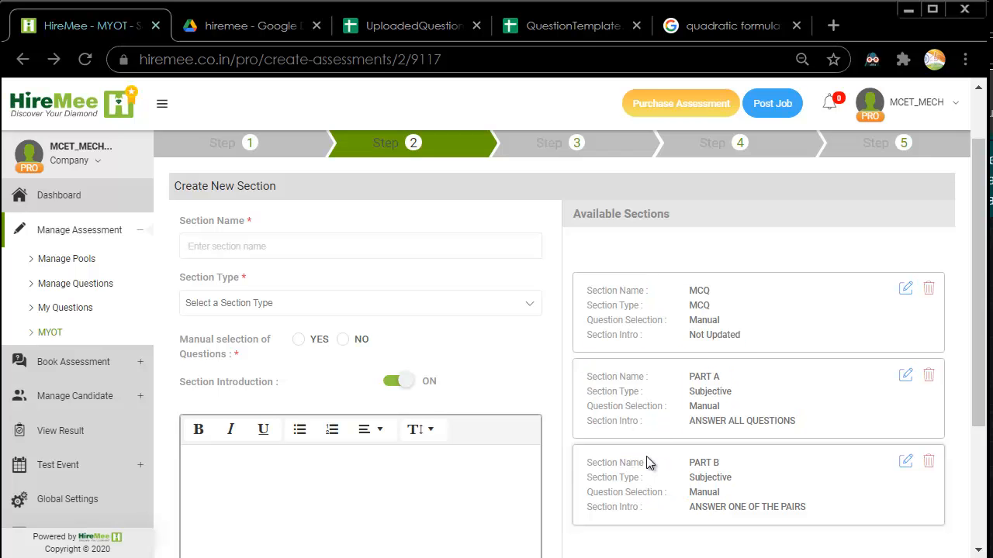
scroll(672, 440, "down", 3)
left_click(809, 398)
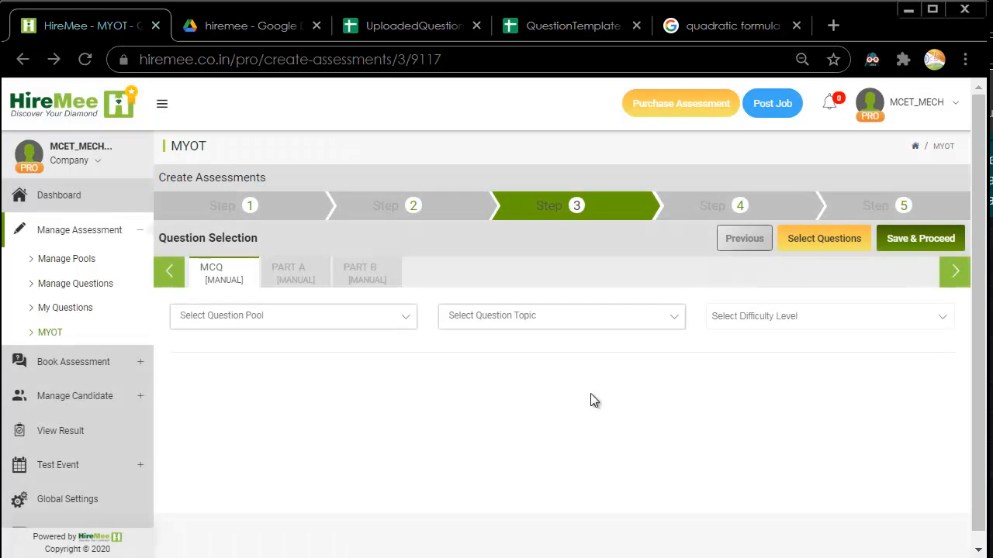
List questions for the MCQ section from the dummy mcq pool with the topic No Topic.
left_click(310, 324)
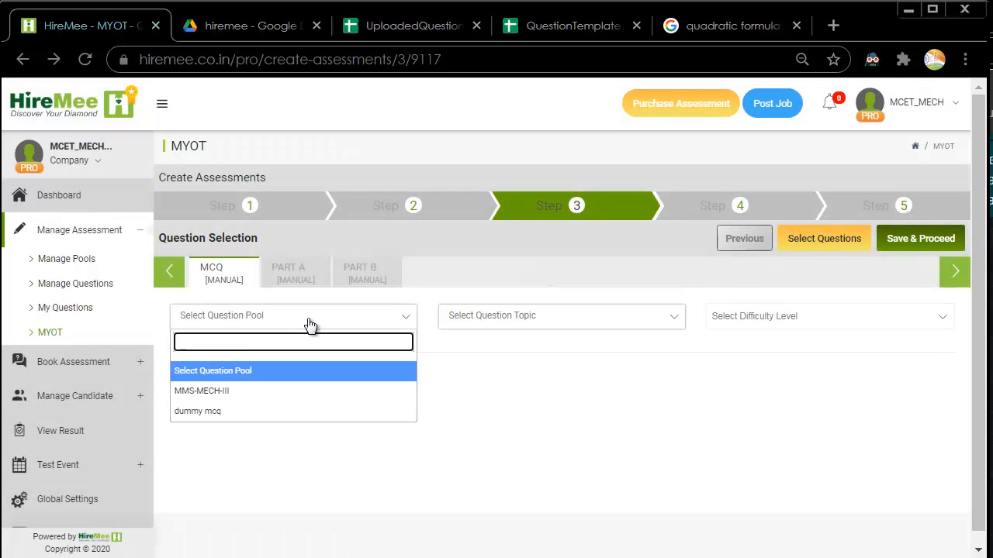
left_click(203, 412)
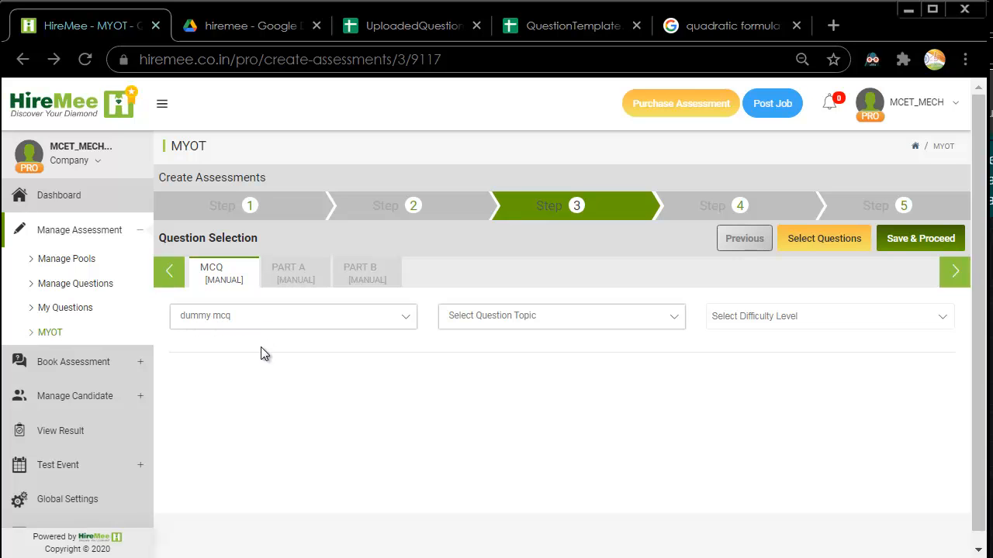
left_click(484, 326)
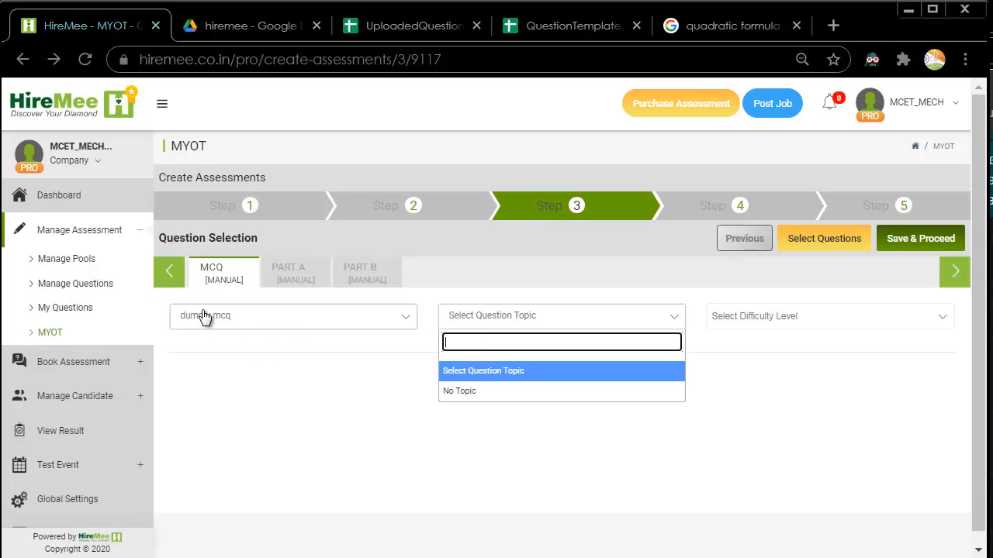
left_click(481, 393)
left_click_drag(977, 295, 985, 314)
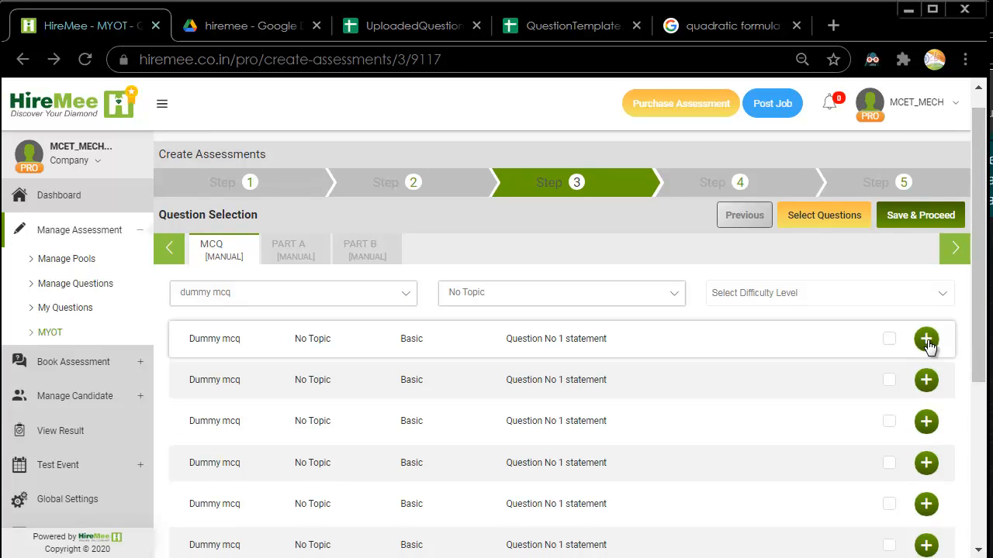
Add all the listed dummy mcq questions to the MCQ section and try to save the question selection.
left_click(927, 342)
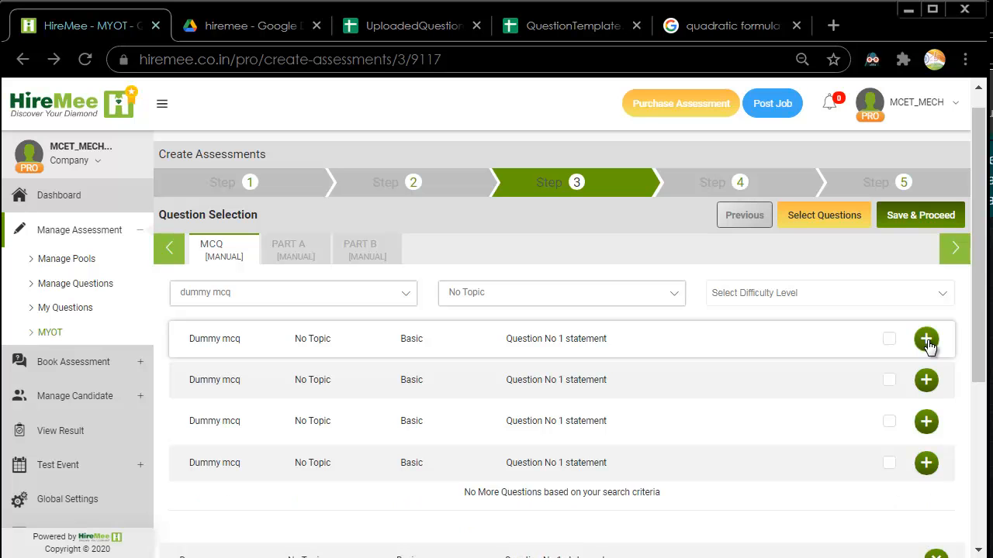
left_click(927, 341)
left_click(927, 341)
left_click(927, 341)
left_click_drag(982, 314, 989, 500)
scroll(499, 381, "up", 4)
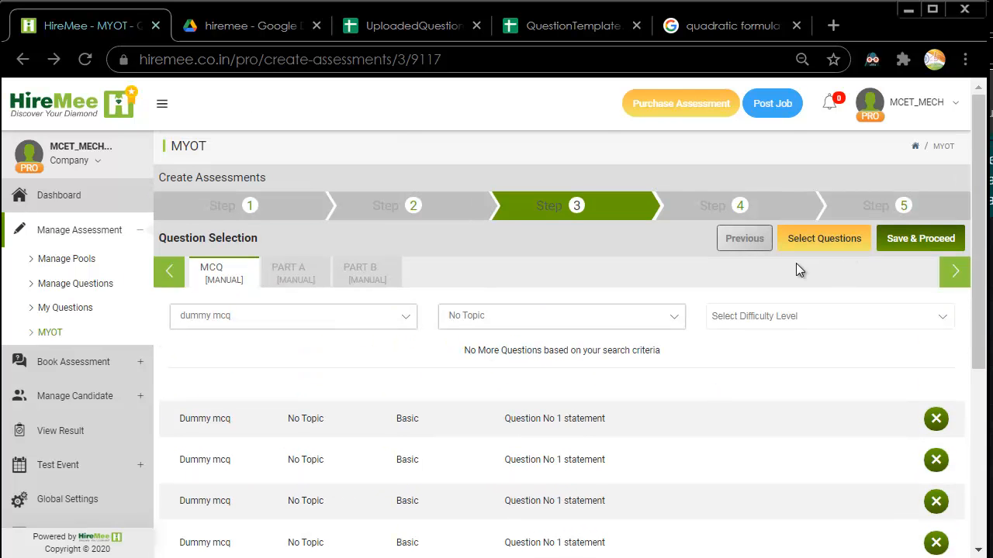
left_click(923, 241)
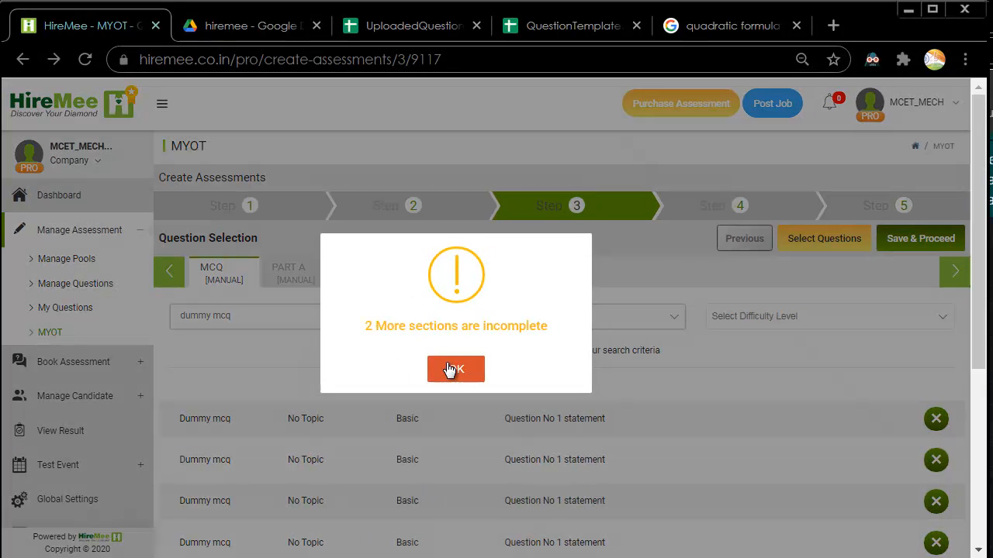
left_click(446, 370)
Add both questions from the dummysubjective pool's PART A topic to the PART A section.
left_click(293, 281)
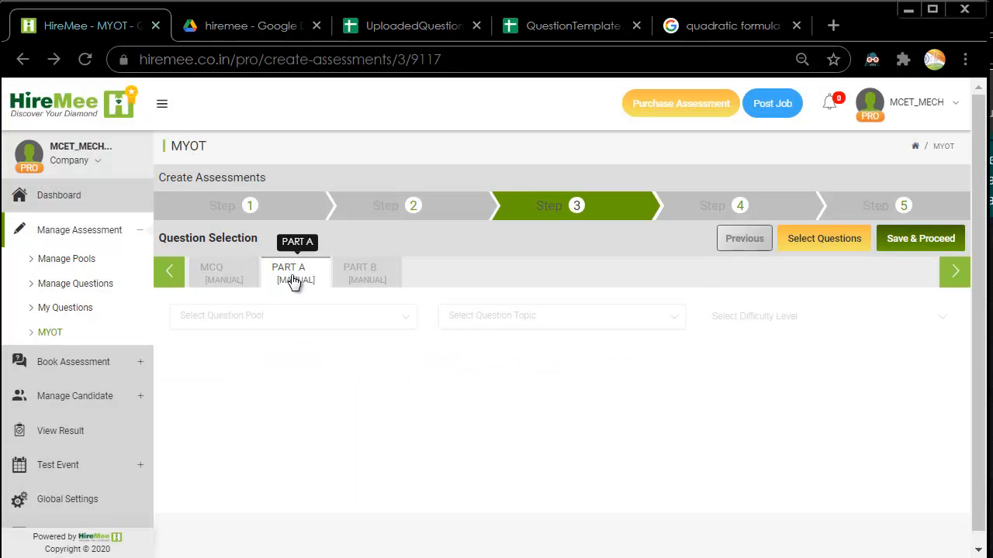
left_click(357, 318)
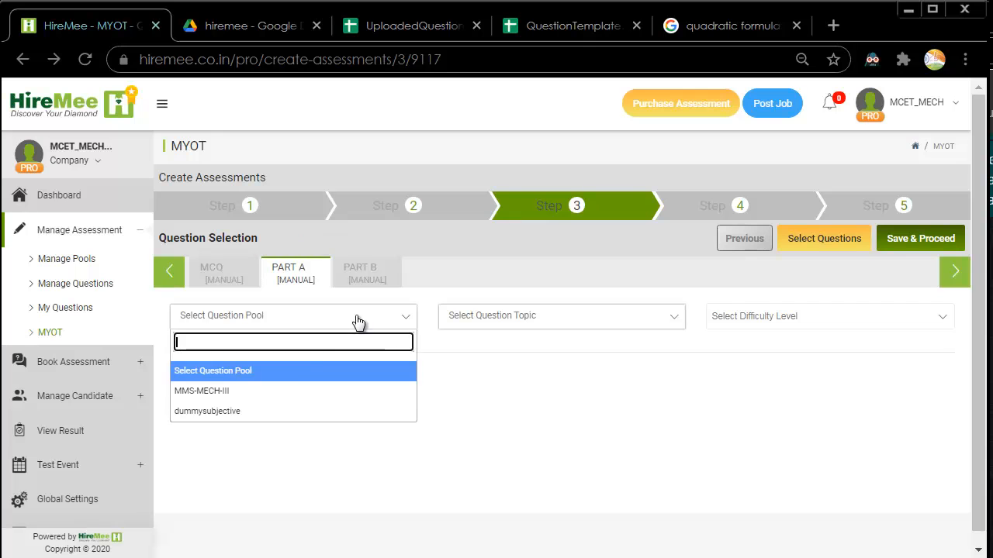
left_click(281, 411)
left_click(508, 324)
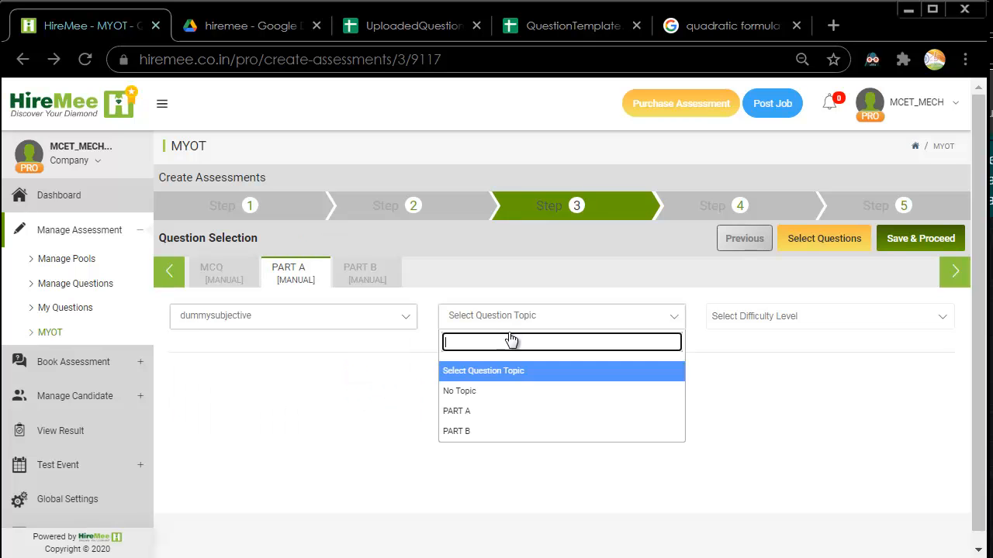
left_click(503, 411)
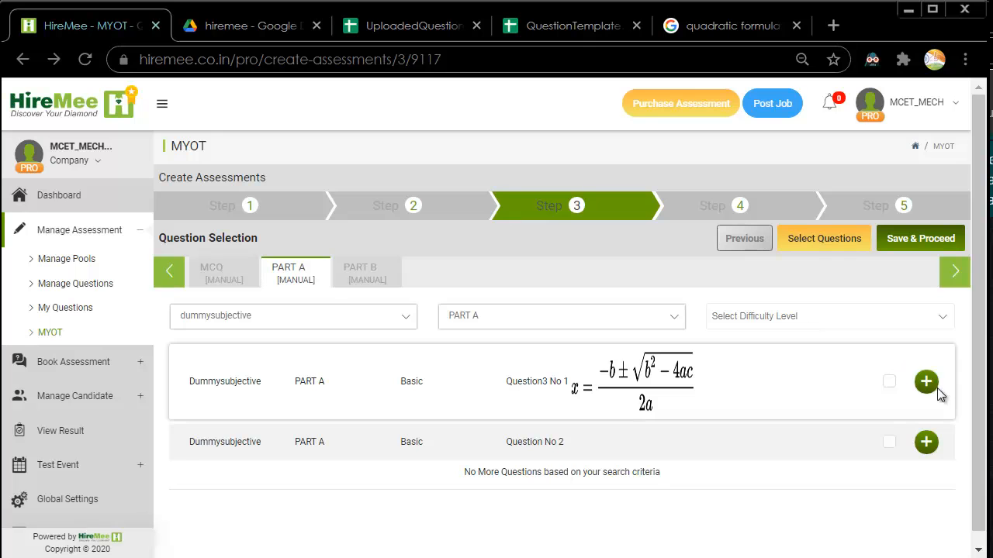
left_click(926, 441)
left_click(925, 362)
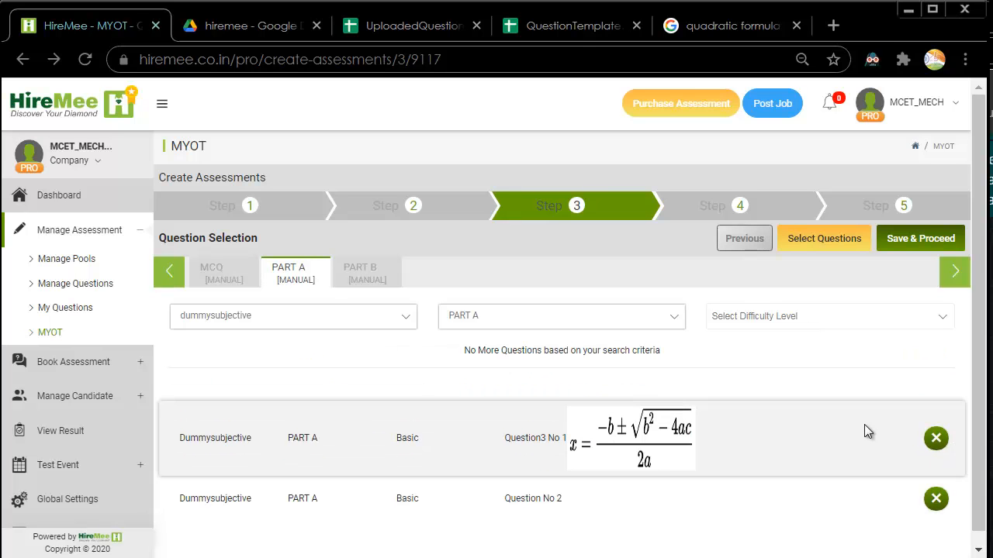
Add the either-or question from the dummysubjective pool's PART B topic to the PART B section.
left_click(356, 275)
left_click(266, 326)
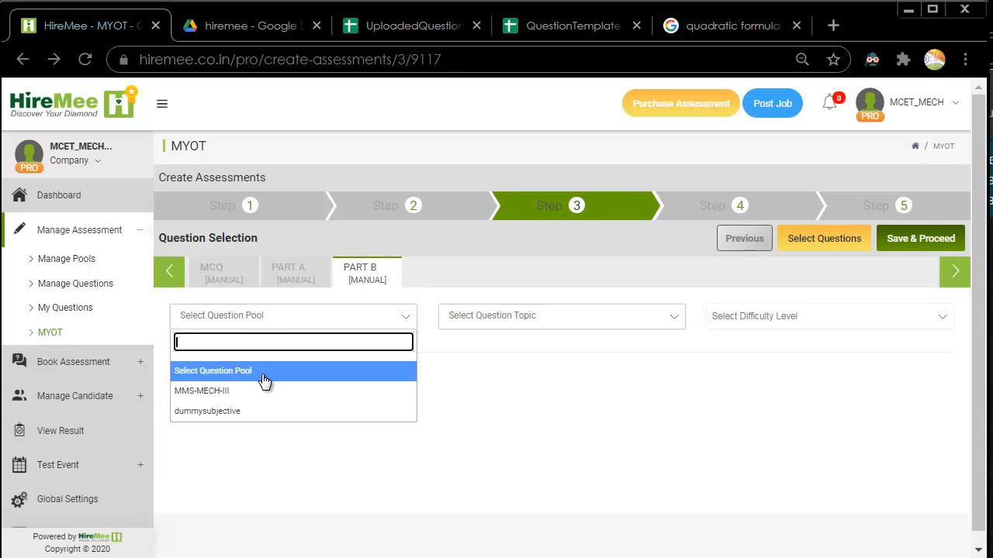
left_click(258, 412)
left_click(547, 319)
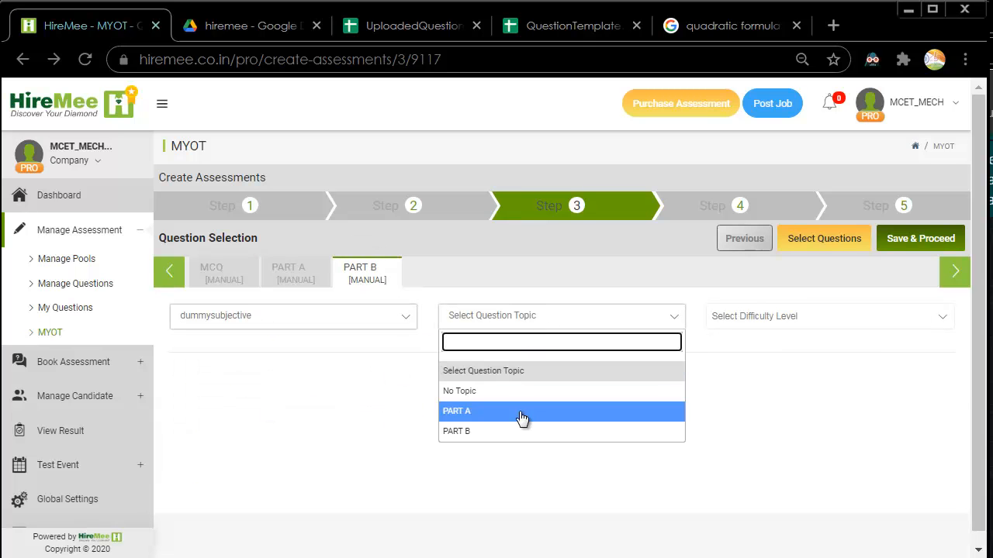
left_click(518, 434)
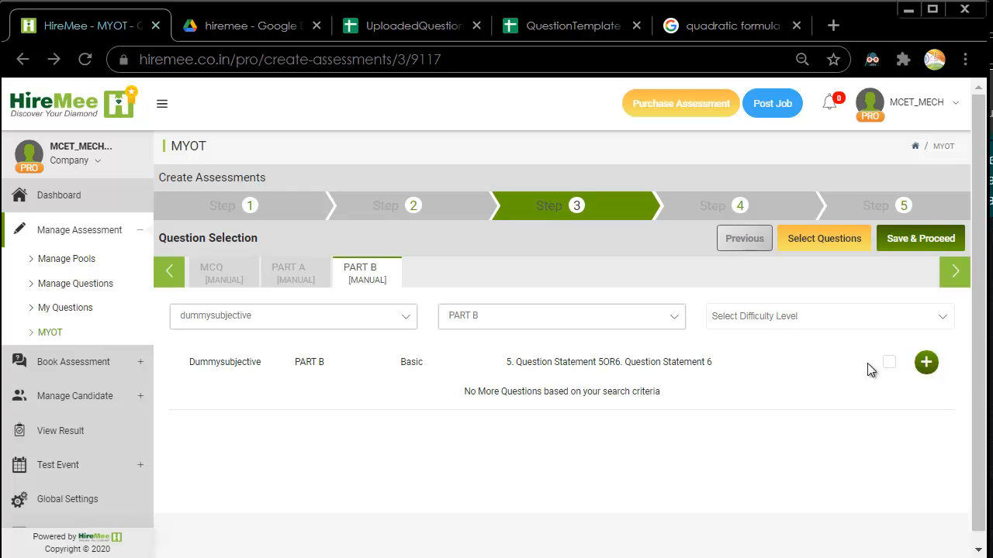
left_click(924, 363)
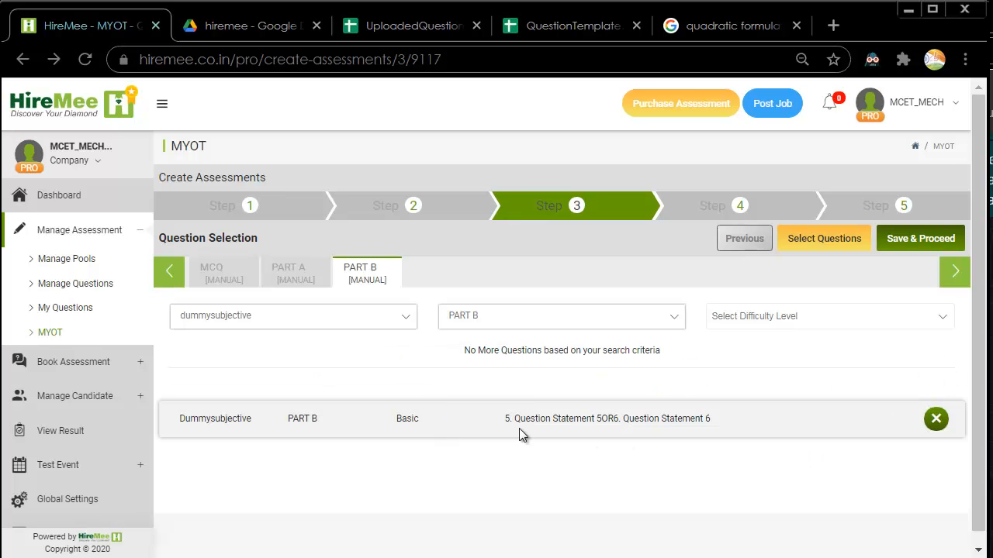
left_click(467, 321)
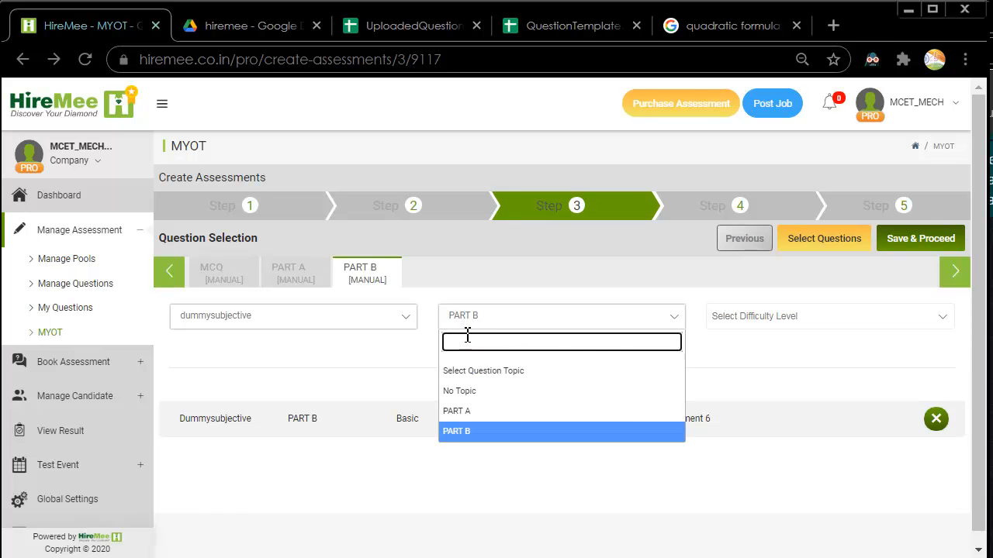
Check the questions chosen for the PART A and PART B sections and save the question selection.
left_click(454, 319)
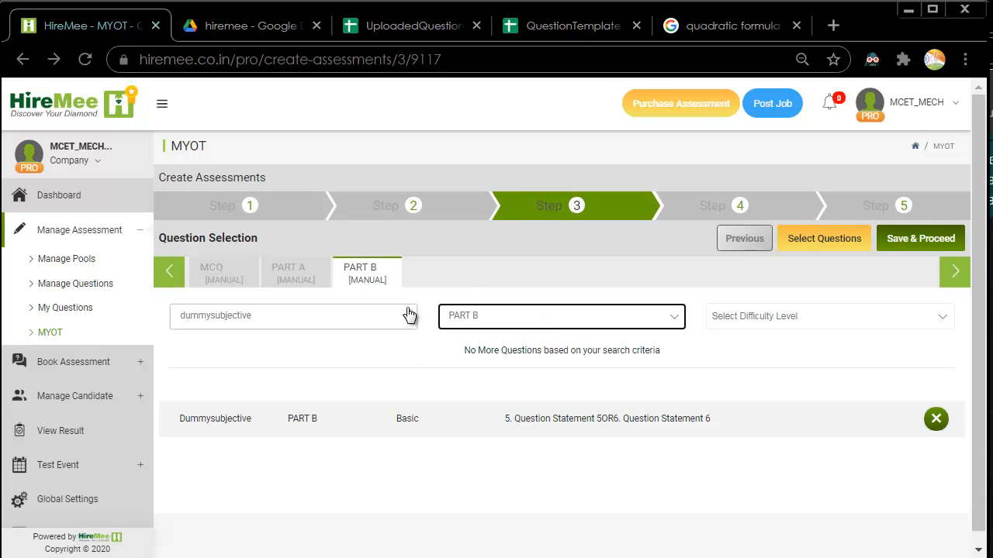
left_click(310, 273)
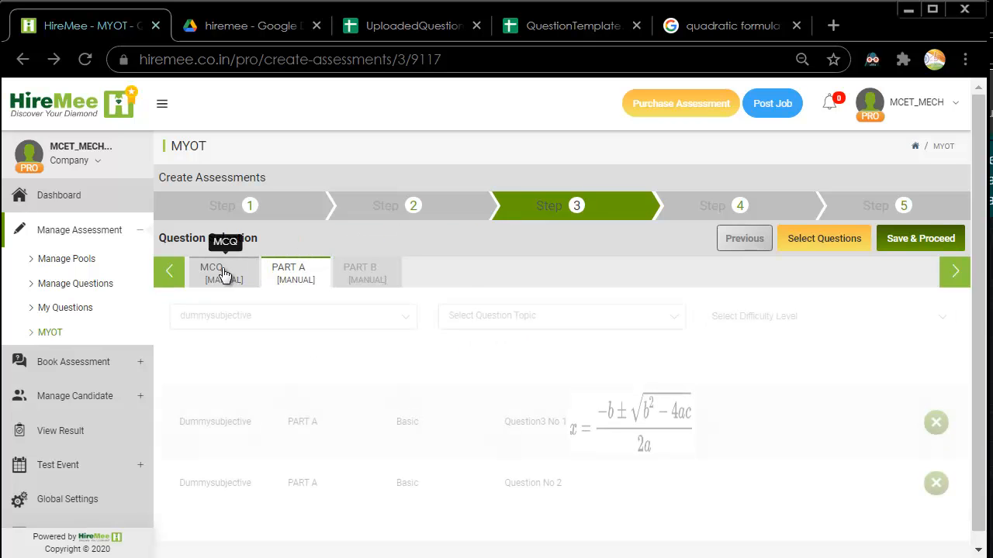
left_click(353, 275)
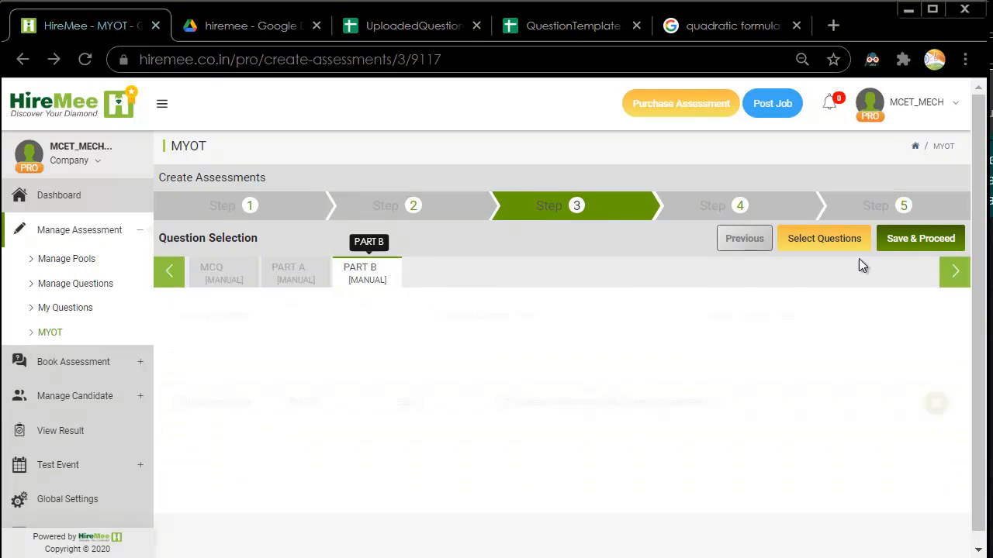
left_click(916, 238)
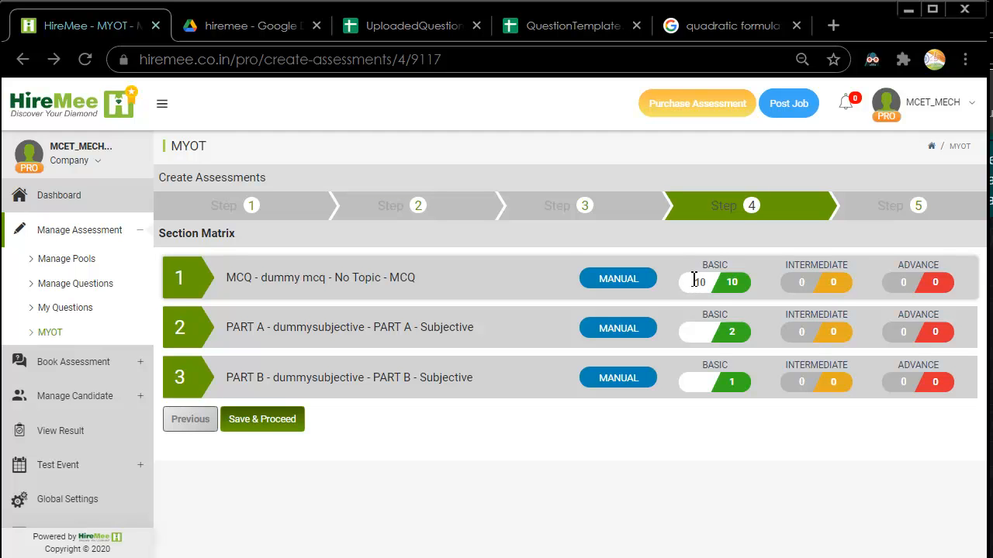
Set the basic question counts to 10 for MCQ, 2 for PART A and 1 for PART B, and save the section matrix.
left_click(706, 379)
type("1")
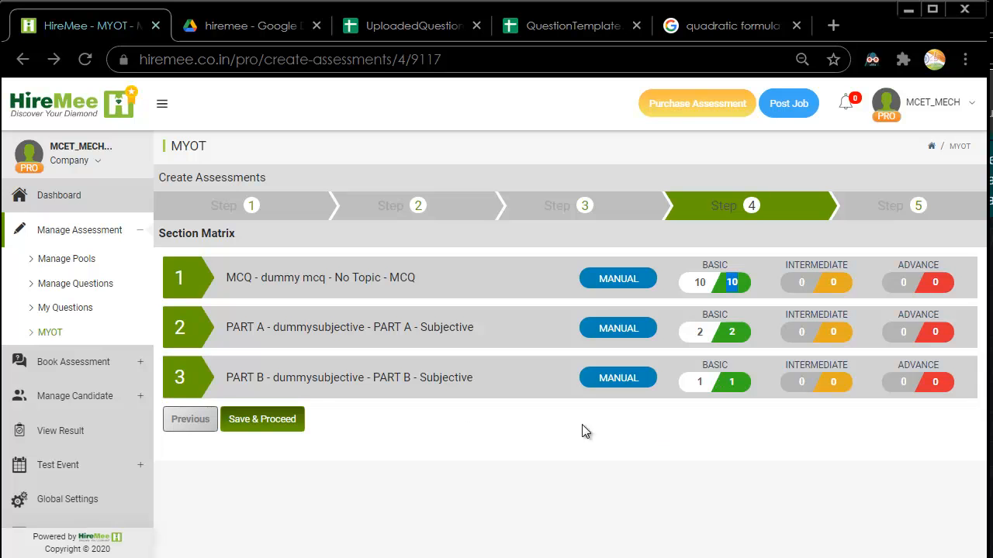
left_click(260, 422)
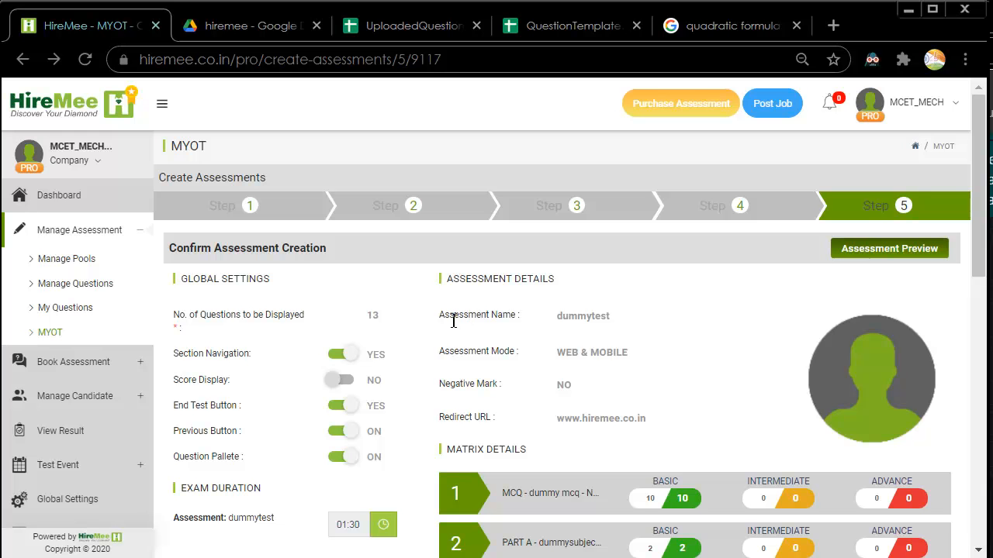
Review the global settings, assessment details, custom form fields and thank-you content of dummytest before creating it.
scroll(453, 321, "down", 6)
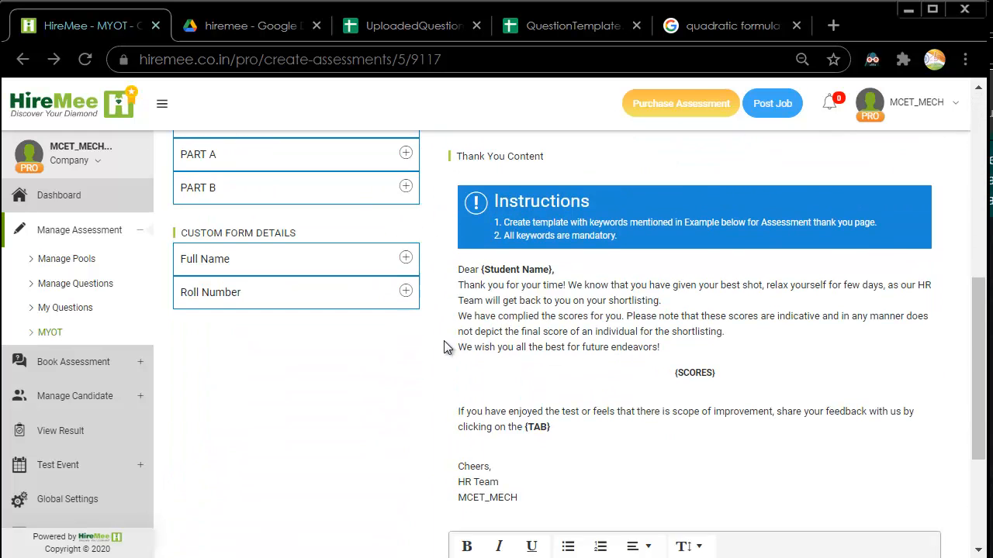
scroll(443, 341, "down", 3)
scroll(443, 341, "up", 10)
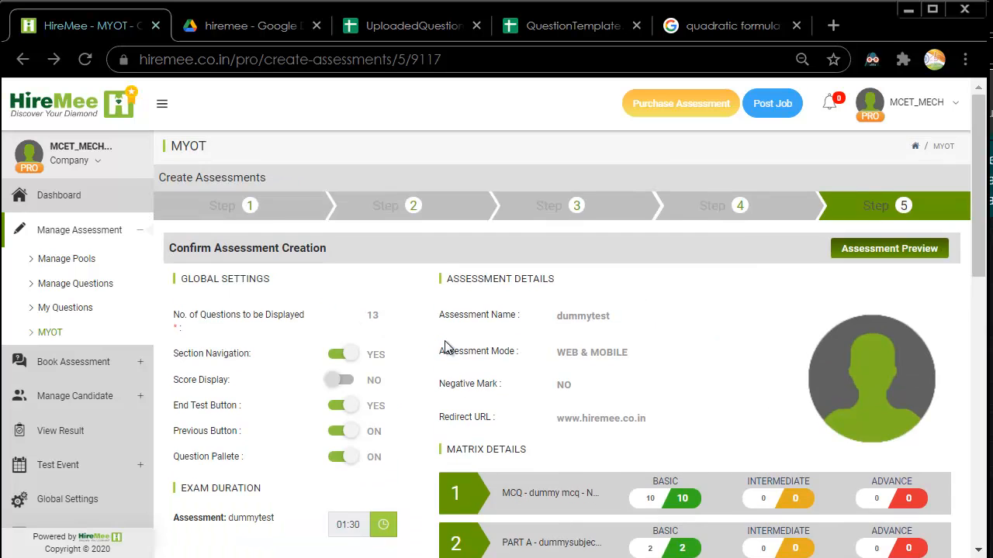
scroll(444, 341, "down", 10)
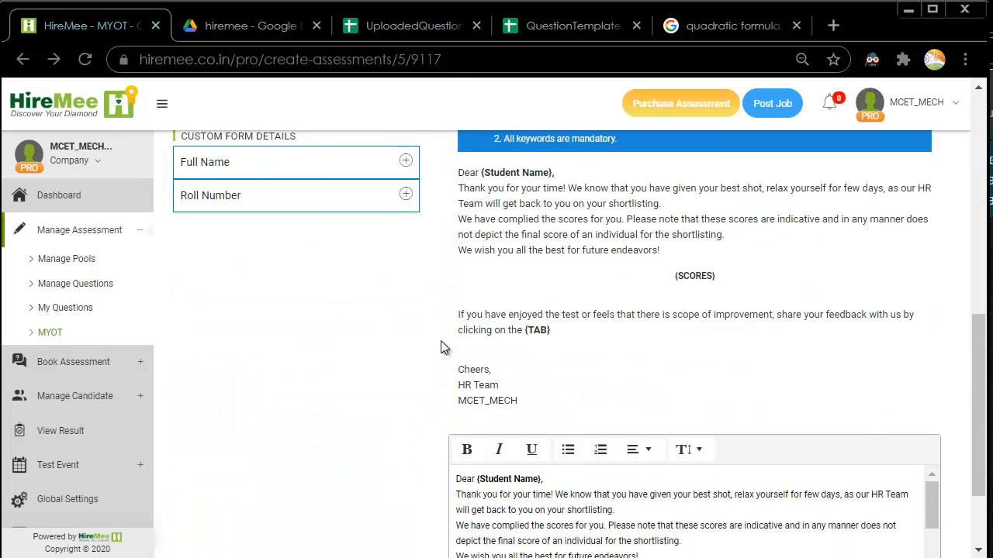
scroll(441, 348, "up", 10)
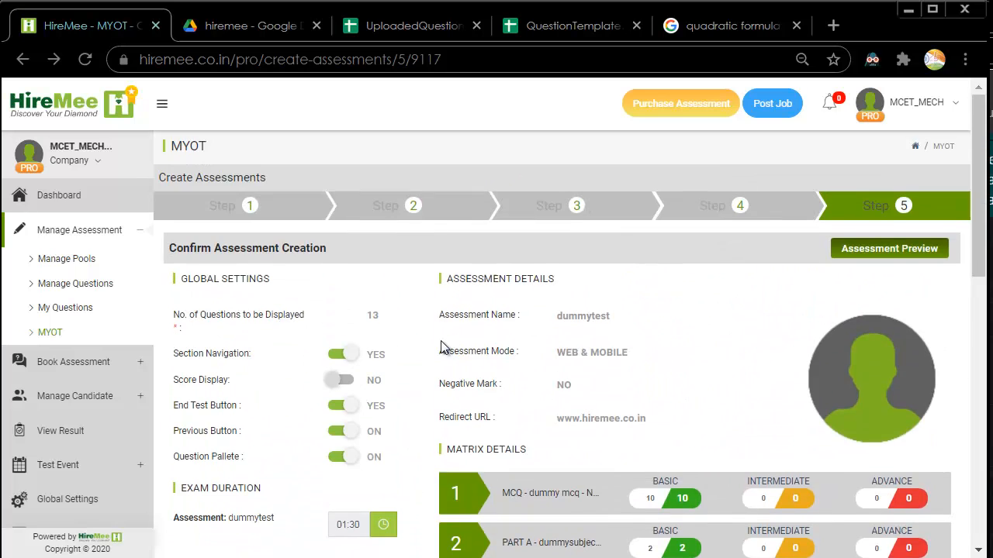
scroll(441, 348, "down", 5)
scroll(466, 340, "up", 5)
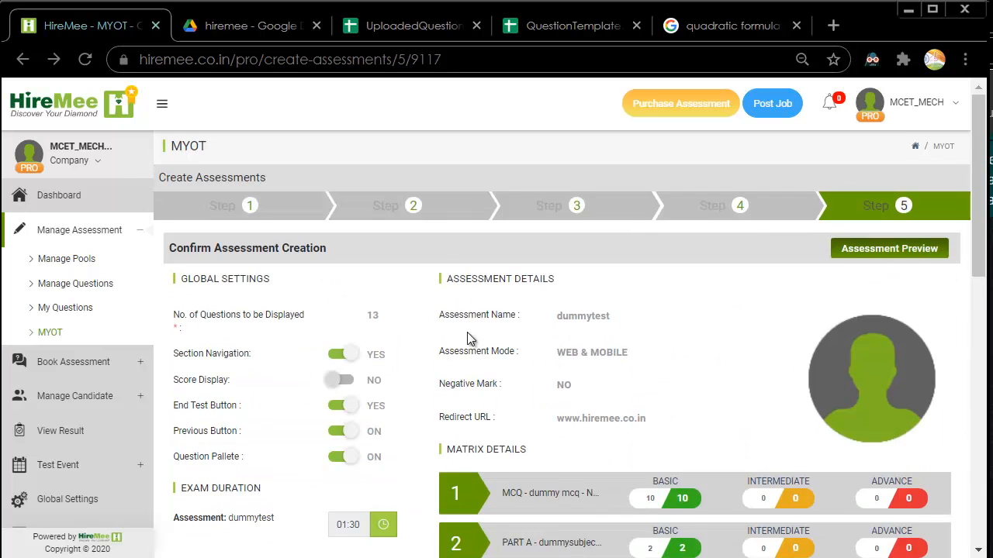
Preview the dummytest question paper, look through its questions and close the preview.
left_click(879, 249)
scroll(230, 259, "down", 20)
scroll(230, 262, "down", 6)
scroll(230, 273, "up", 8)
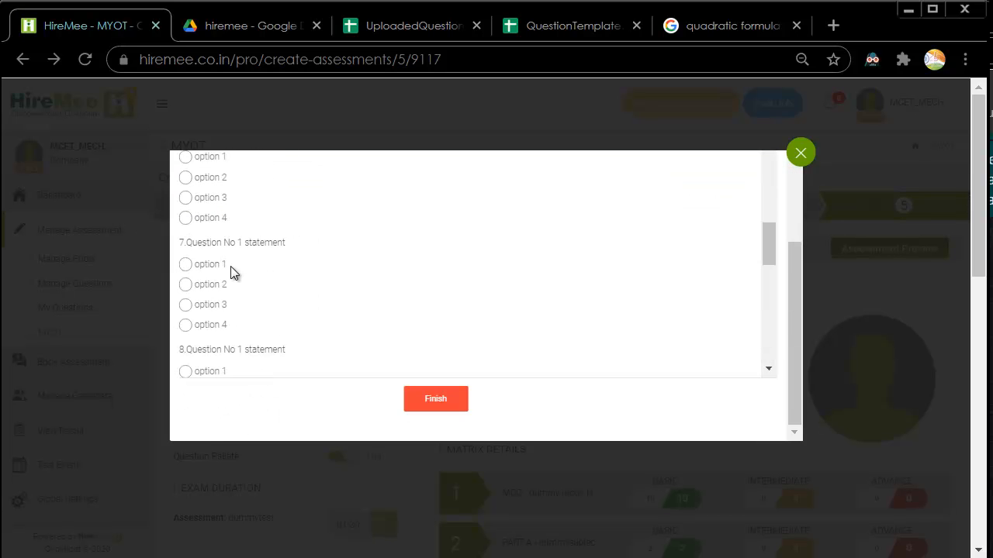
scroll(230, 272, "up", 4)
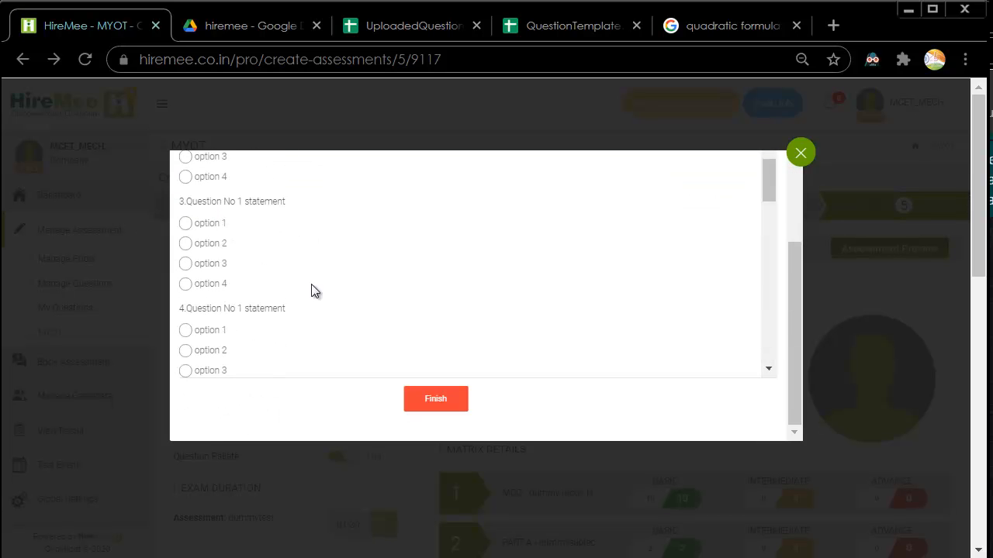
left_click(800, 153)
Create the dummytest assessment and confirm its creation.
scroll(484, 402, "down", 10)
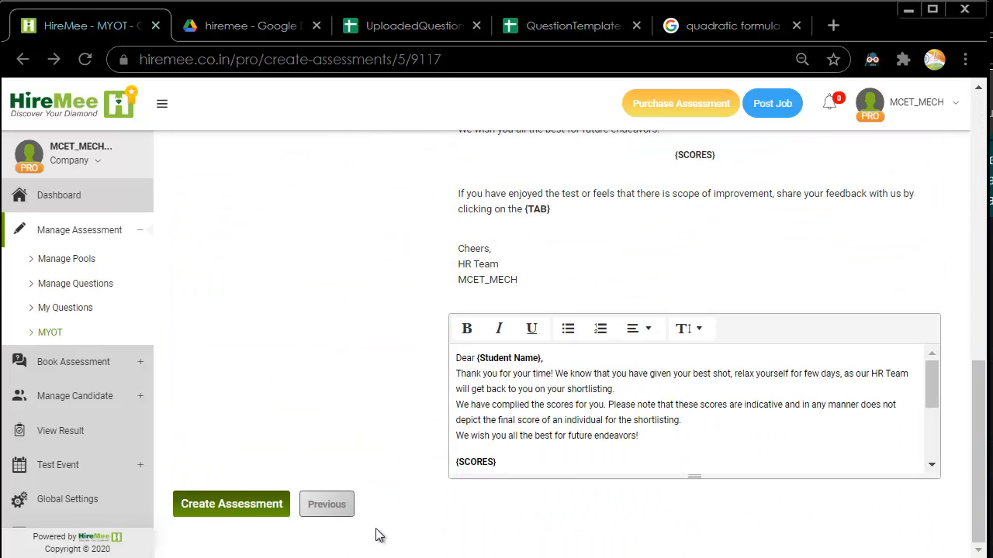
left_click(245, 505)
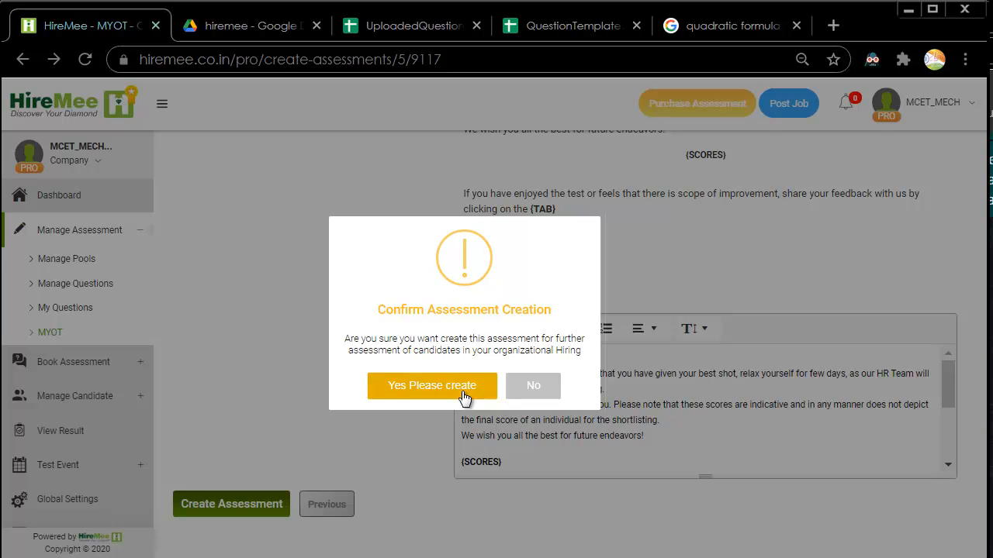
left_click(463, 396)
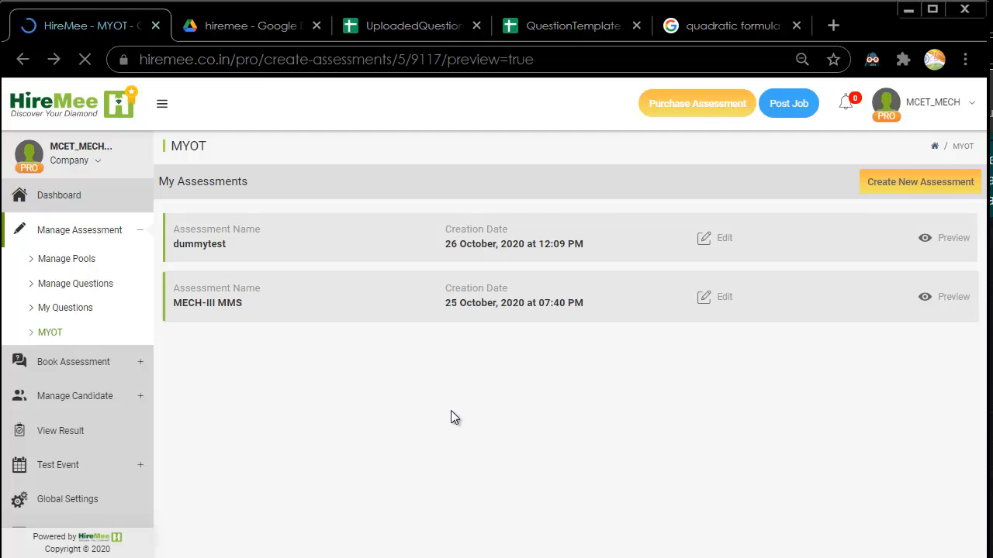
Examine the created dummytest assessment's settings and thank-you content, and look through its question paper preview.
scroll(368, 328, "down", 10)
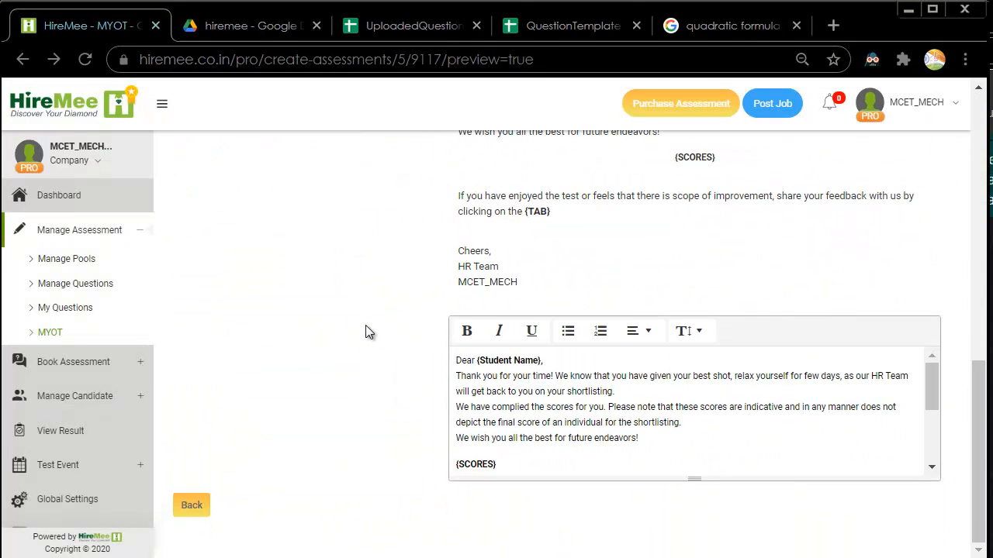
scroll(369, 403, "up", 15)
scroll(590, 357, "up", 1)
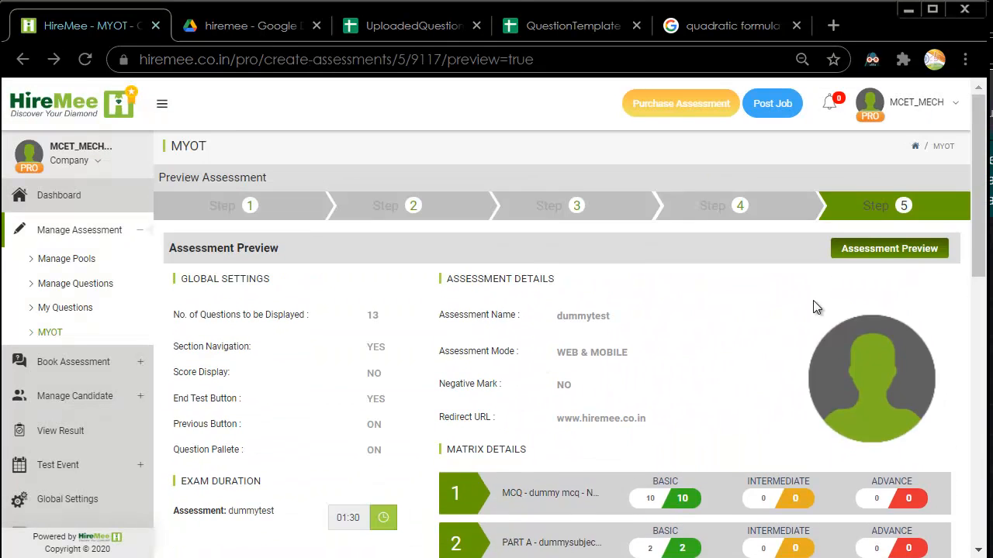
left_click(897, 248)
scroll(288, 310, "down", 10)
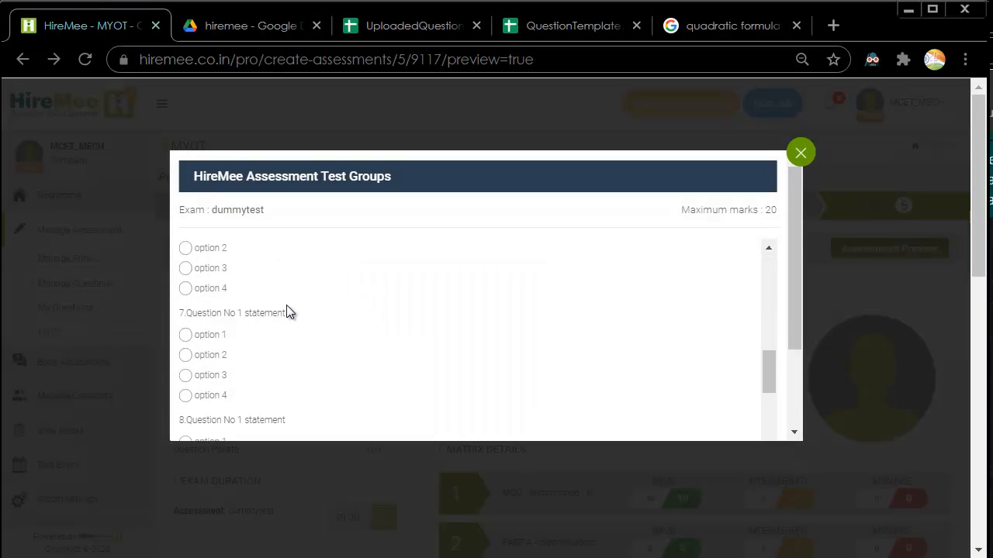
left_click(799, 152)
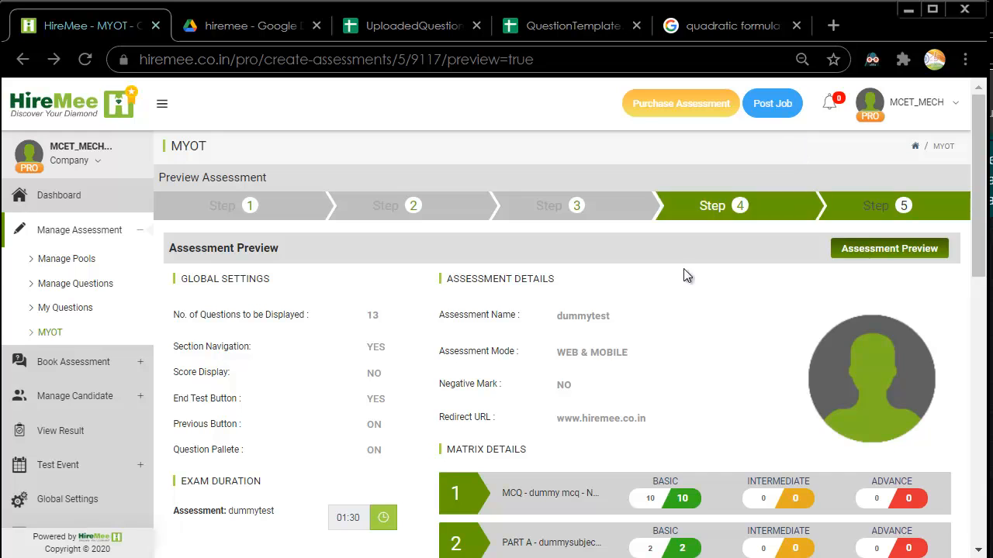